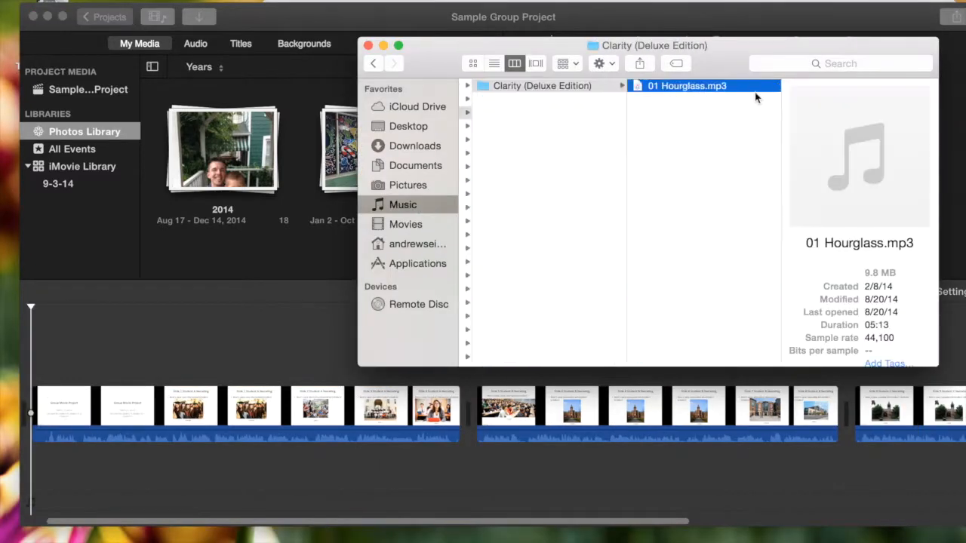
# Step: Add the song 01 Hourglass.mp3 as background music beneath the slide clips of the Sample Group Project
pyautogui.moveTo(656, 86); pyautogui.dragTo(290, 395)
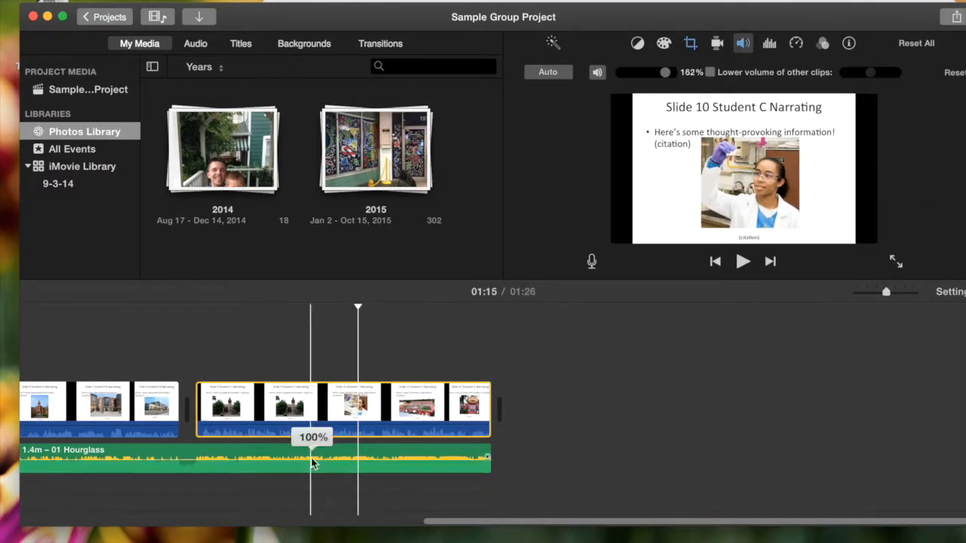
pyautogui.moveTo(312, 437); pyautogui.dragTo(451, 462)
pyautogui.hscroll(-10, 451, 461)
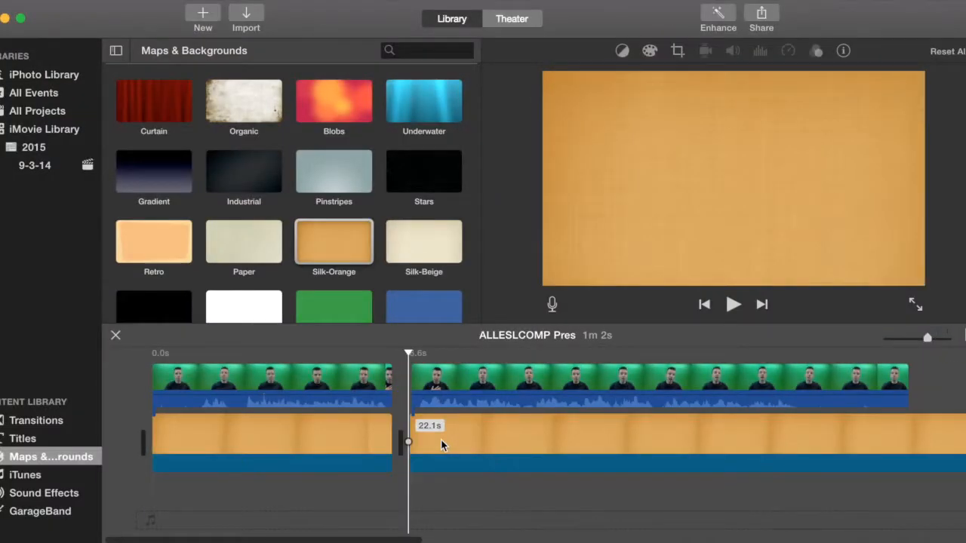
# Step: Show the available title styles and trim the end of the first script document clip in the ALLESLCOMP Pres timeline
pyautogui.click(23, 438)
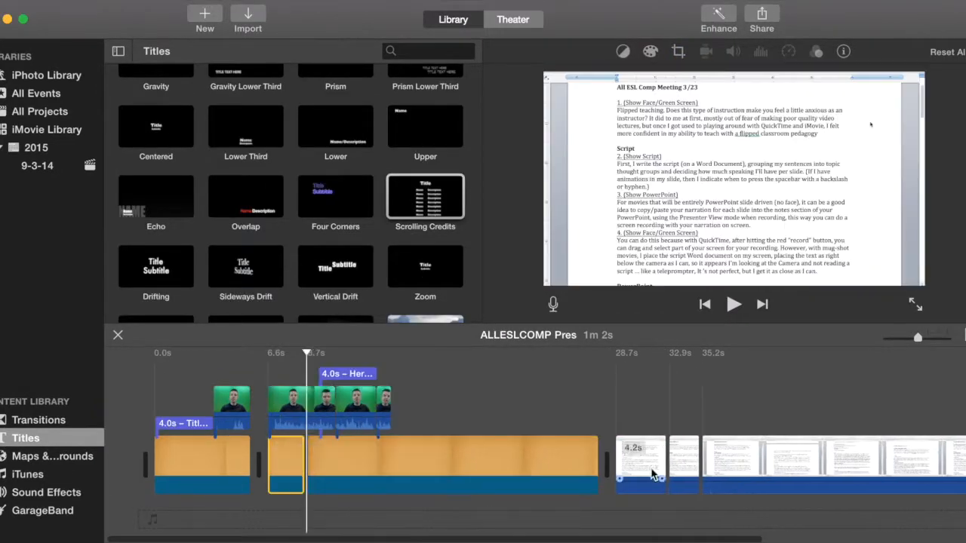
pyautogui.moveTo(664, 464); pyautogui.dragTo(635, 464)
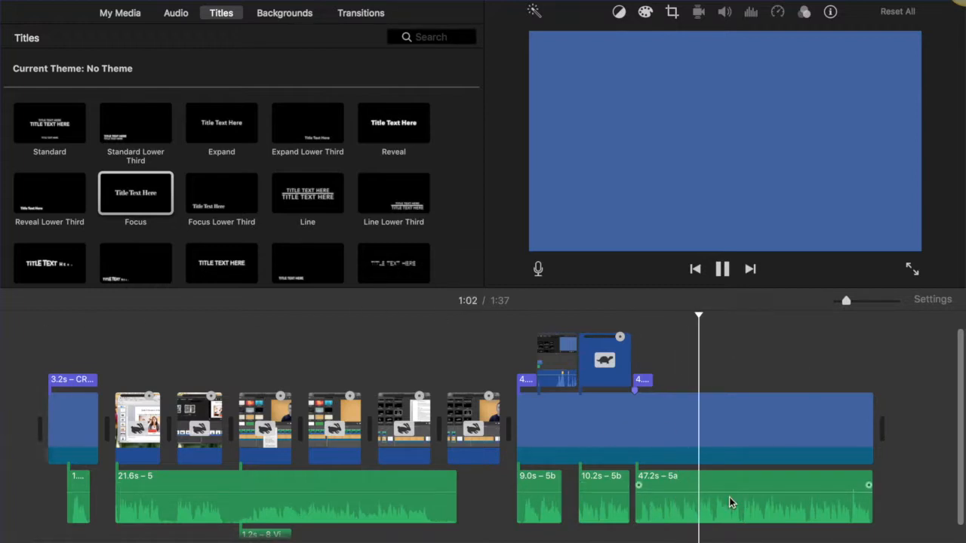
# Step: Play through the long blue background section and browse the available transitions, backgrounds and titles
pyautogui.click(730, 432)
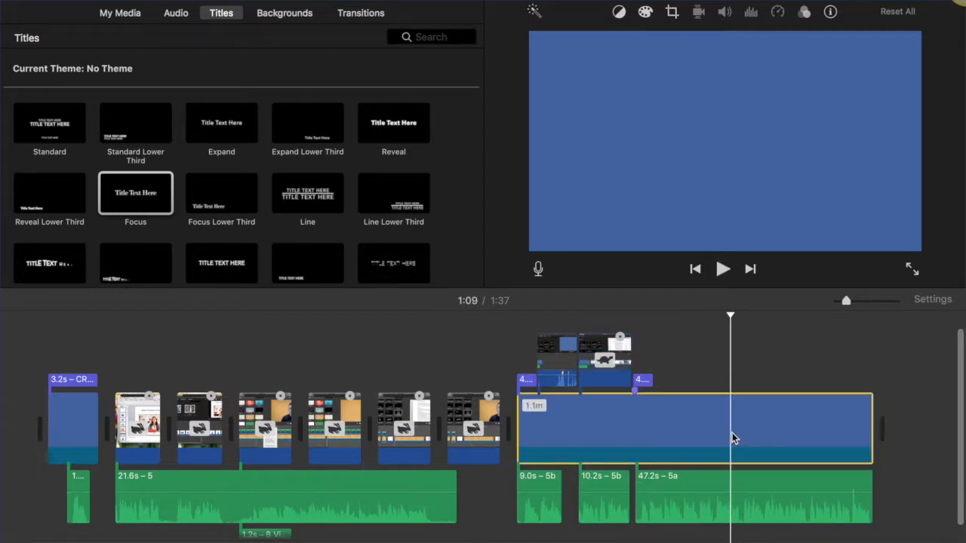
pyautogui.click(670, 408)
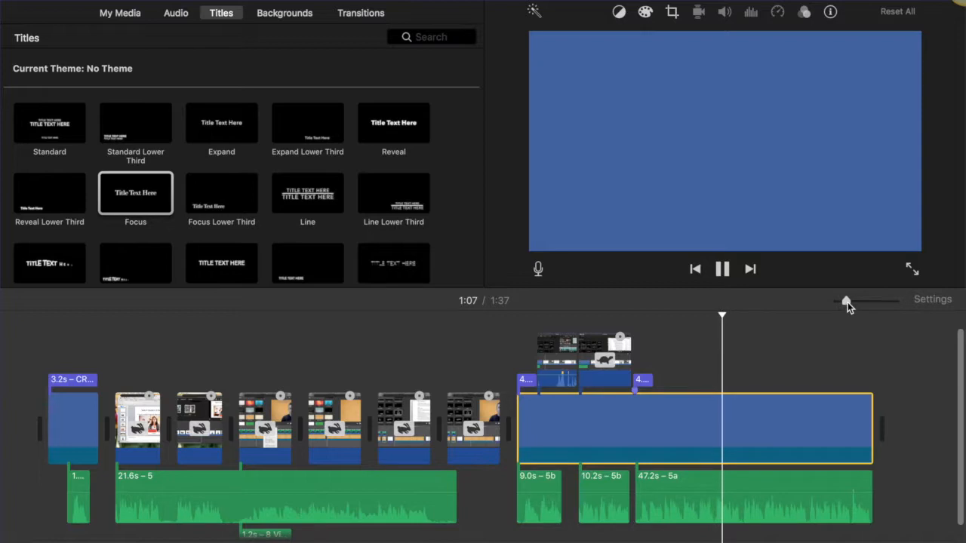
pyautogui.moveTo(852, 306)
pyautogui.mouseDown()
pyautogui.moveTo(887, 303)
pyautogui.moveTo(847, 305)
pyautogui.mouseUp()
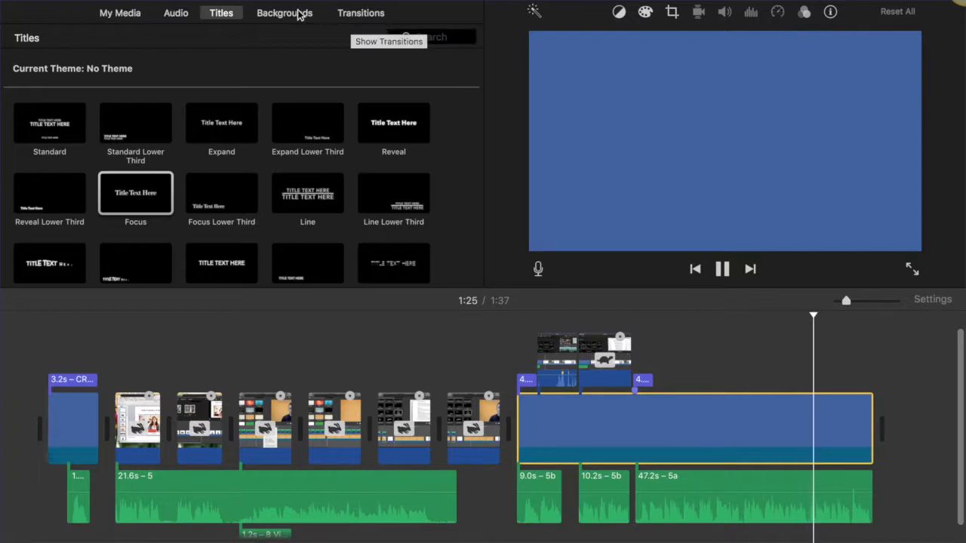
pyautogui.click(355, 13)
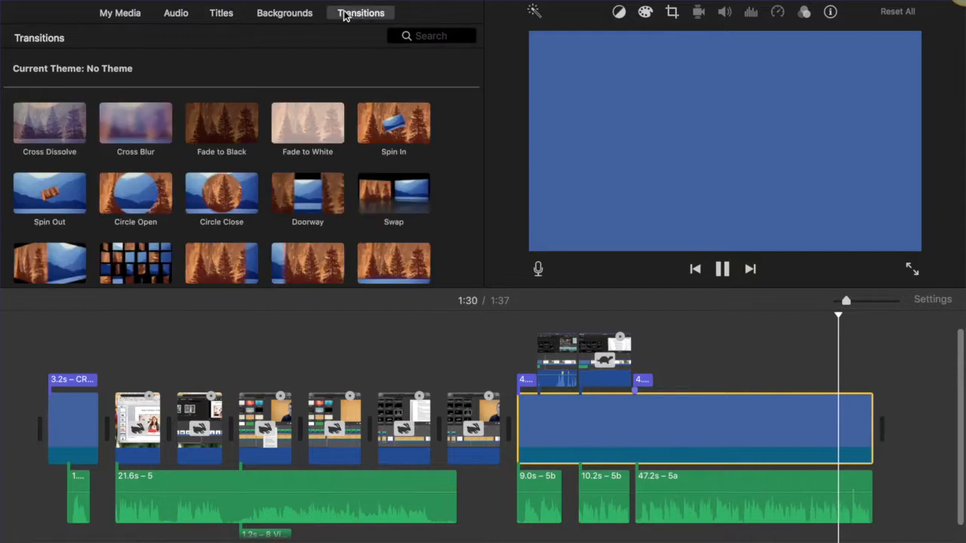
pyautogui.click(286, 15)
pyautogui.click(227, 16)
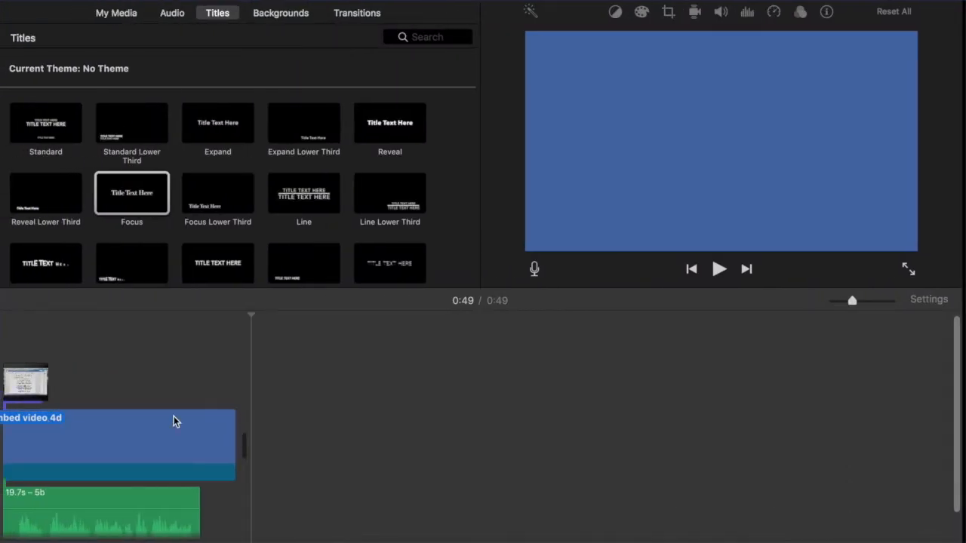
# Step: Append the Embed video 4d clip after the blue background and remove its sound by detaching and deleting the audio
pyautogui.moveTo(173, 420); pyautogui.dragTo(272, 442)
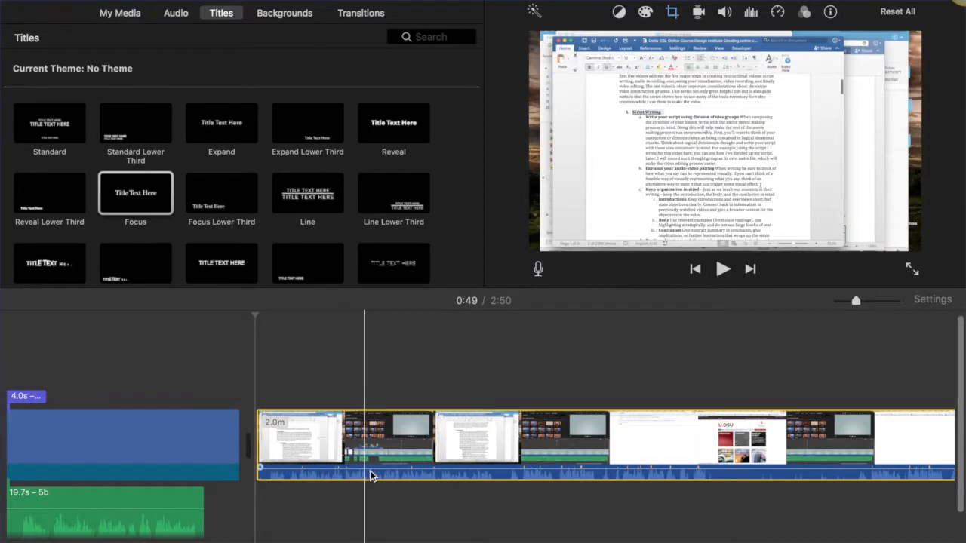
pyautogui.rightClick(421, 437)
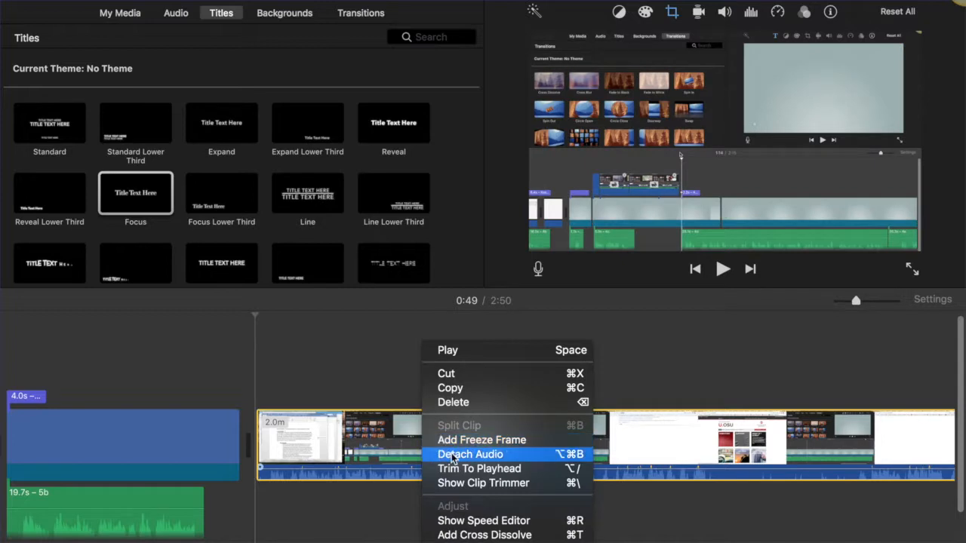
pyautogui.click(452, 455)
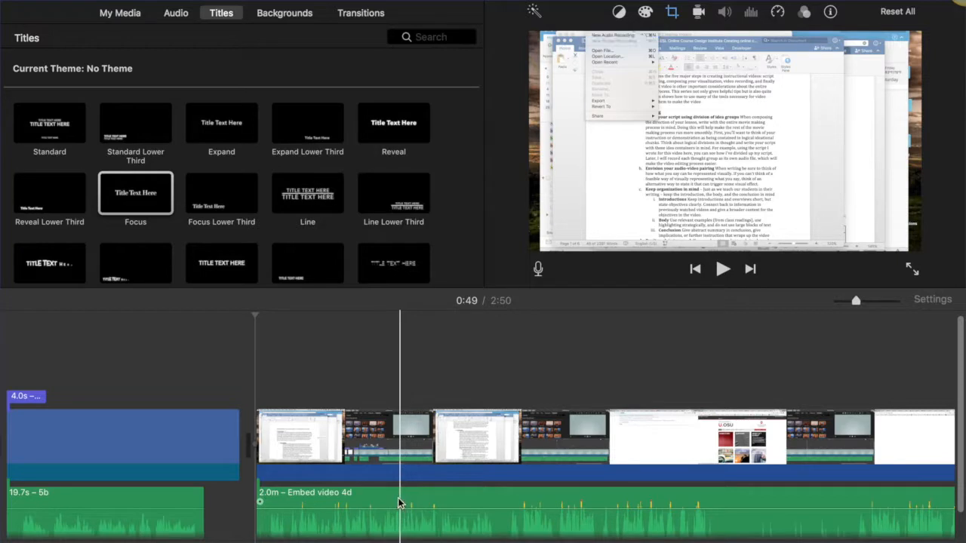
pyautogui.click(398, 499)
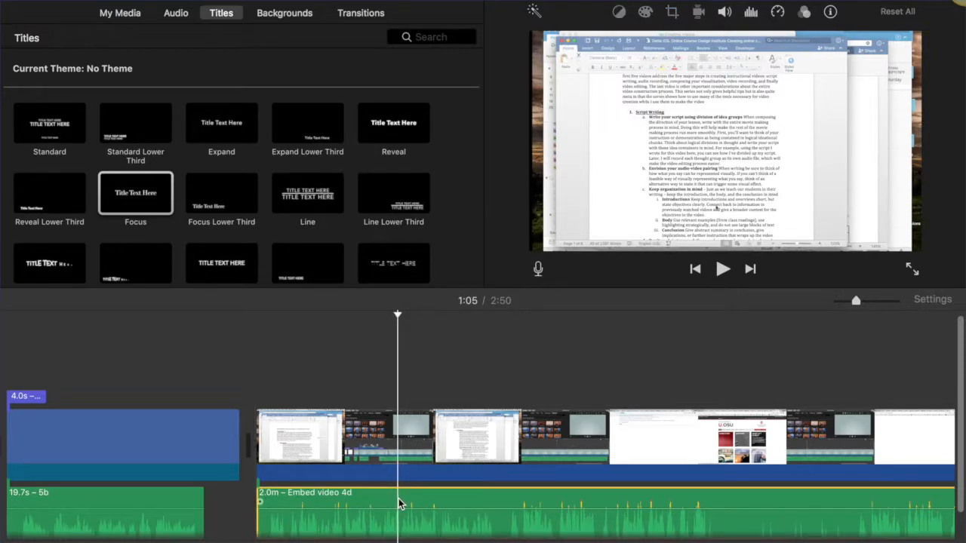
pyautogui.press('Delete')
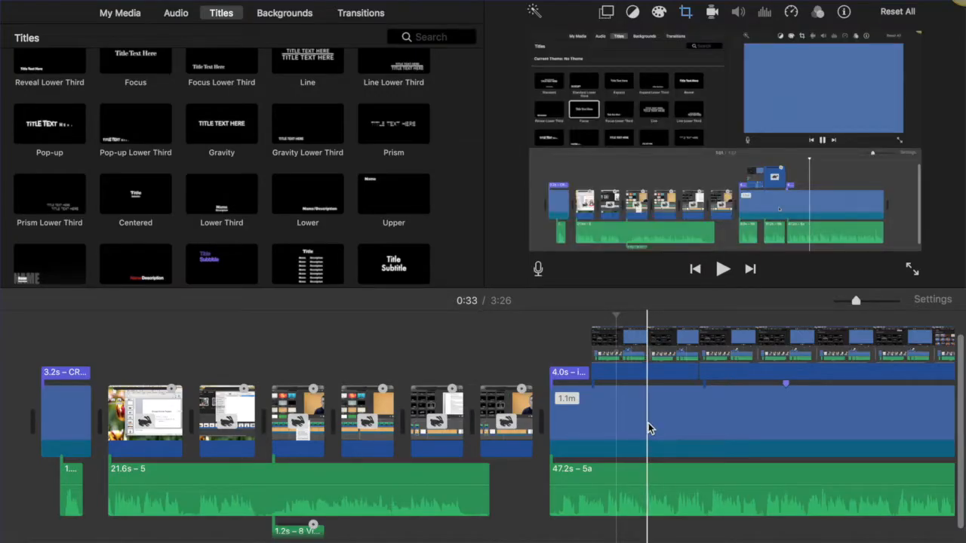
# Step: Split the overlay screen recording above the blue background at 0:37 and 0:40, and delete the section in between
pyautogui.click(655, 346)
pyautogui.press('super+b')
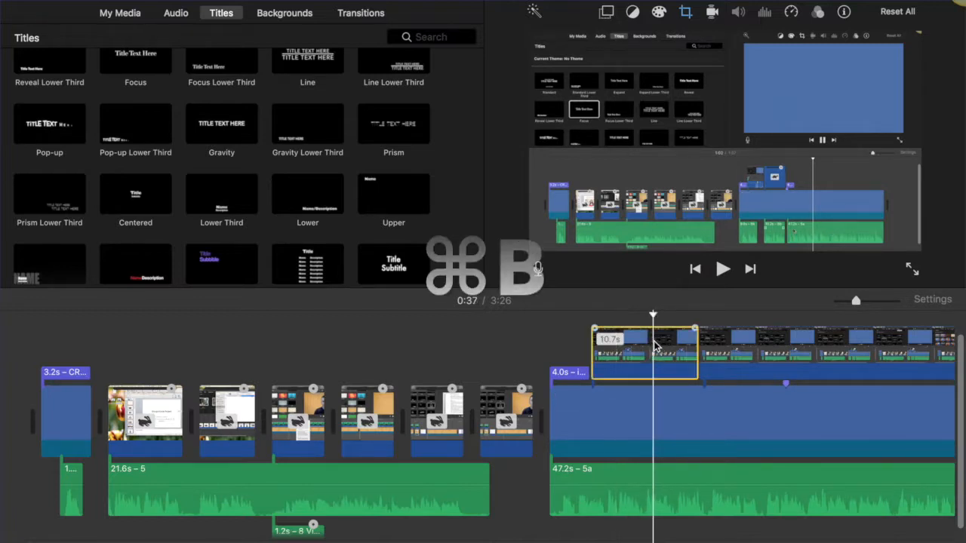
pyautogui.rightClick(655, 345)
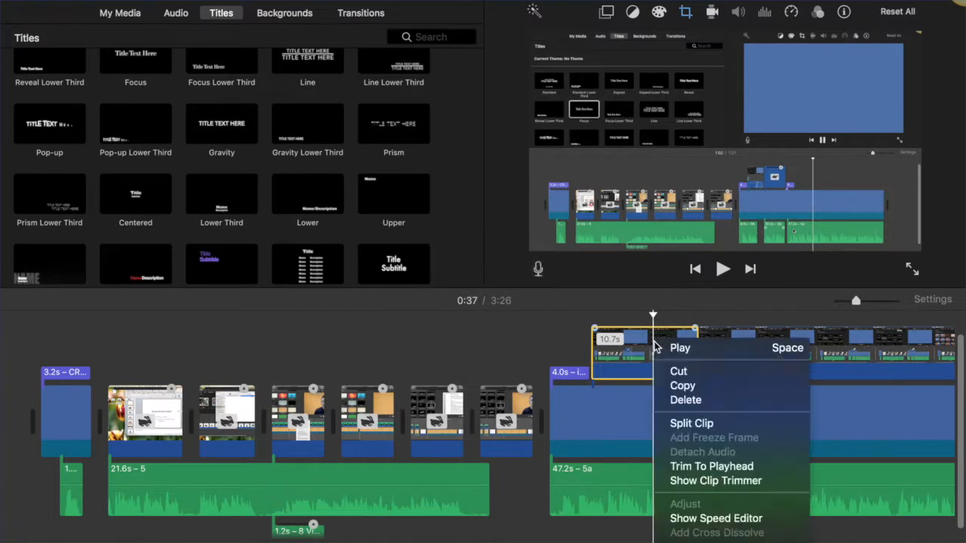
pyautogui.click(685, 423)
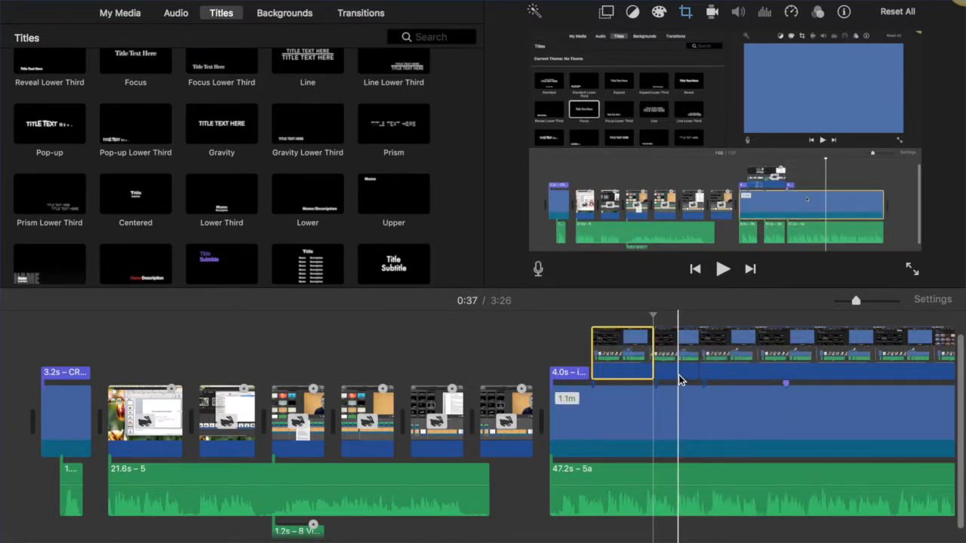
pyautogui.click(687, 355)
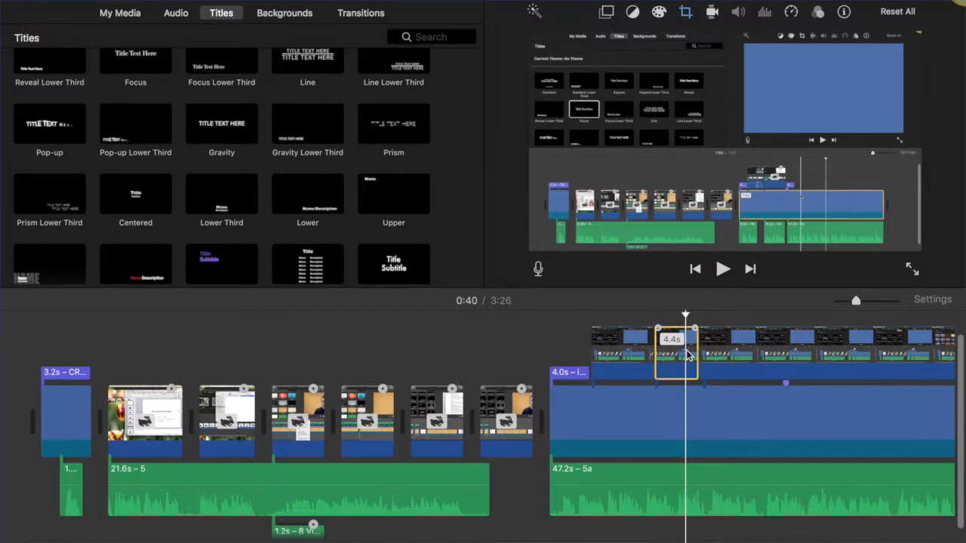
pyautogui.rightClick(686, 350)
pyautogui.click(717, 426)
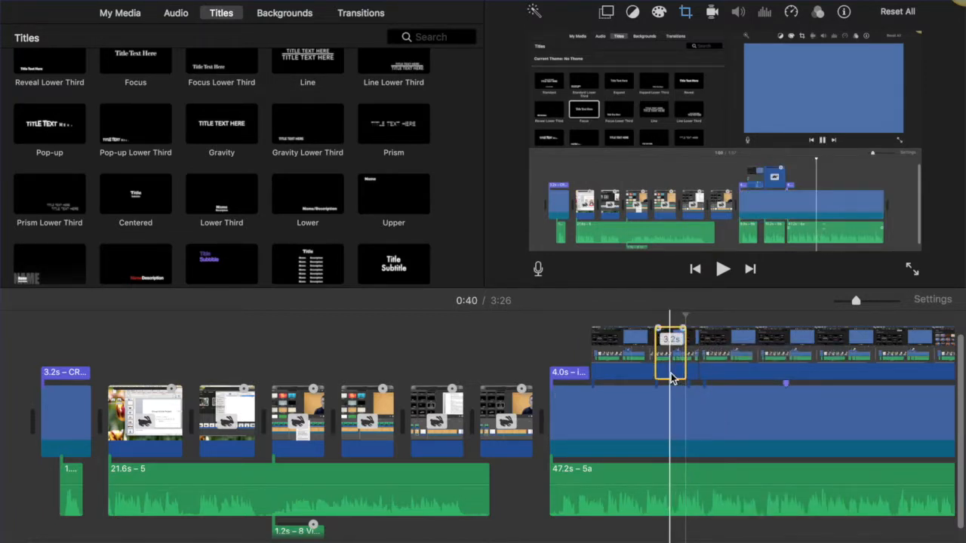
pyautogui.press('Delete')
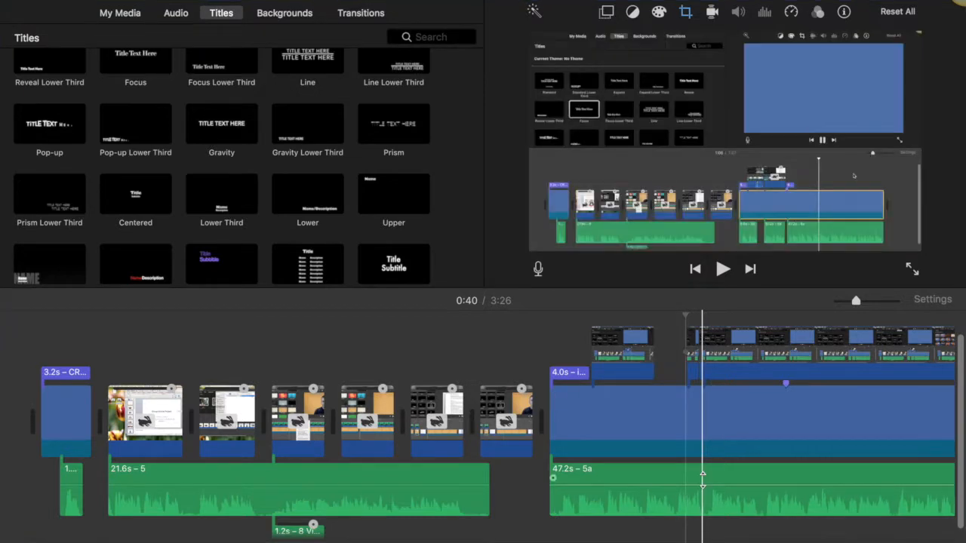
# Step: Cut a short section out of the 5a narration audio, splitting it at 0:39 and again shortly after
pyautogui.click(676, 475)
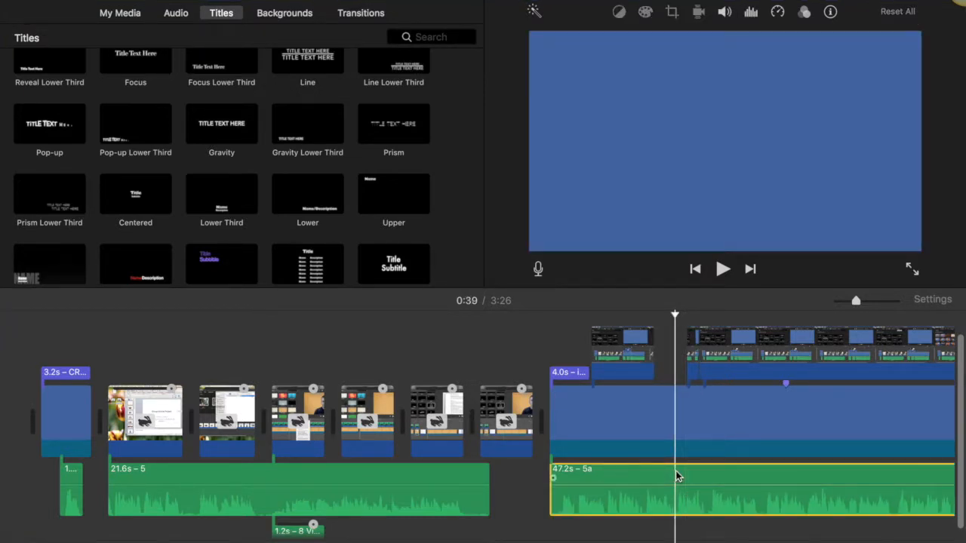
pyautogui.press('super+b')
pyautogui.click(706, 477)
pyautogui.press('super+b')
pyautogui.press('Delete')
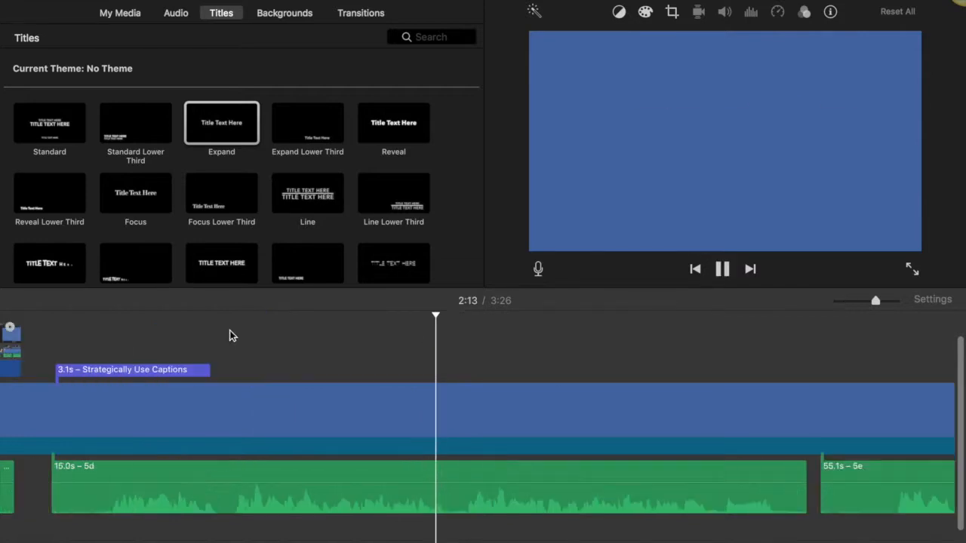
# Step: Place an Expand title over the blue background, a little after the "Strategically Use Captions" title
pyautogui.press('space')
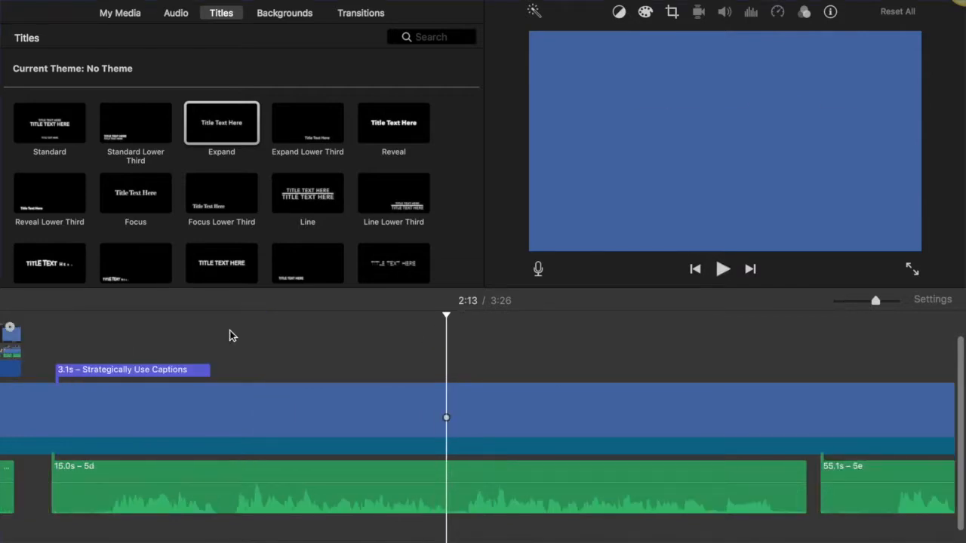
pyautogui.moveTo(224, 114); pyautogui.dragTo(316, 377)
pyautogui.click(321, 369)
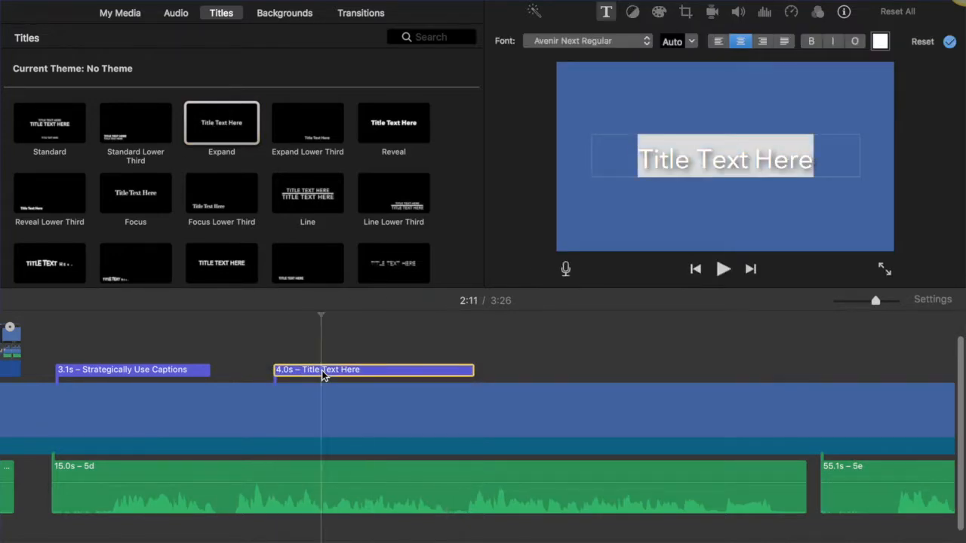
# Step: Replace the new title's placeholder text with "Important words, concepts or instructions"
pyautogui.doubleClick(759, 156)
pyautogui.moveTo(814, 159); pyautogui.dragTo(638, 158)
pyautogui.press('BackSpace')
pyautogui.write('Important wor')
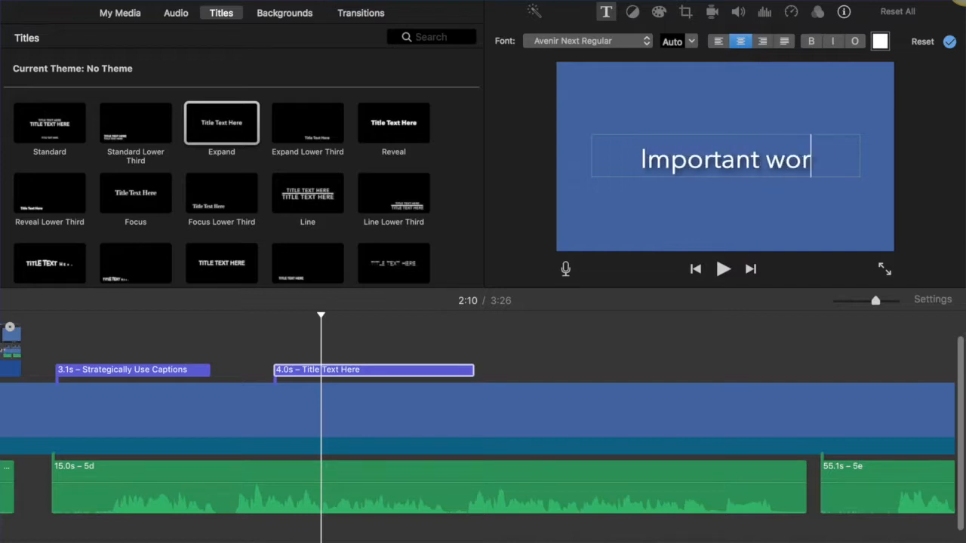
pyautogui.write('ds, concepts or instructions')
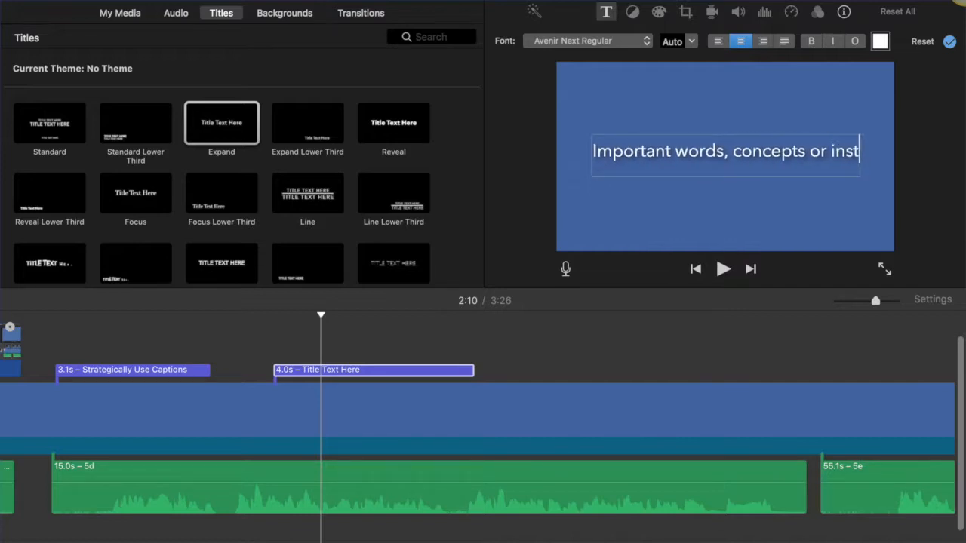
pyautogui.click(241, 329)
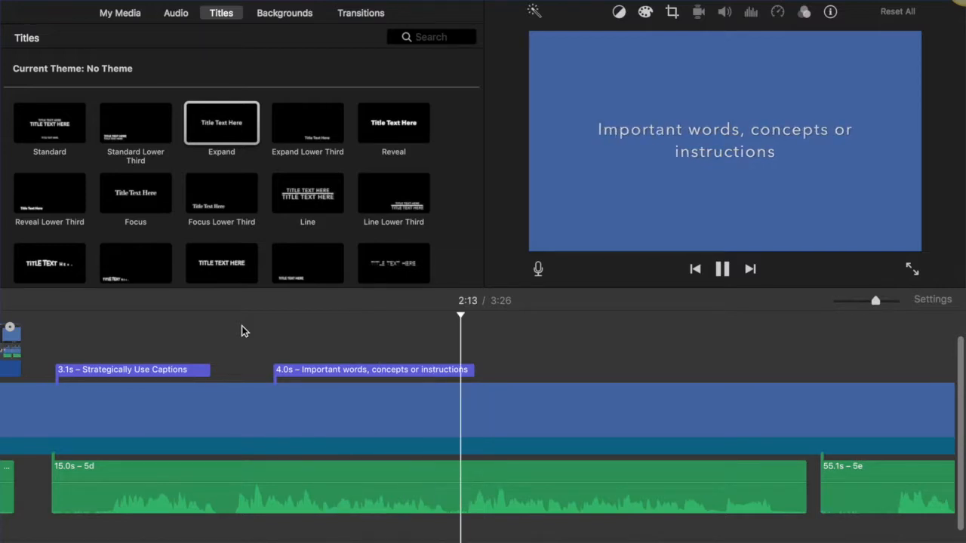
# Step: Trim both ends of the "Important words, concepts or instructions" title to 3.4 seconds and play it against the narration
pyautogui.press('space')
pyautogui.moveTo(474, 367); pyautogui.dragTo(451, 369)
pyautogui.moveTo(272, 368); pyautogui.dragTo(278, 367)
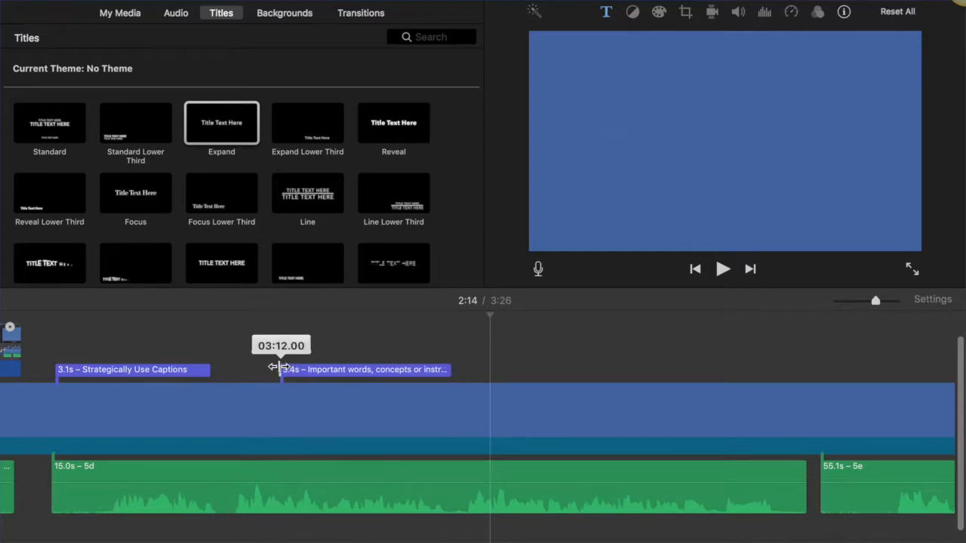
pyautogui.press('space')
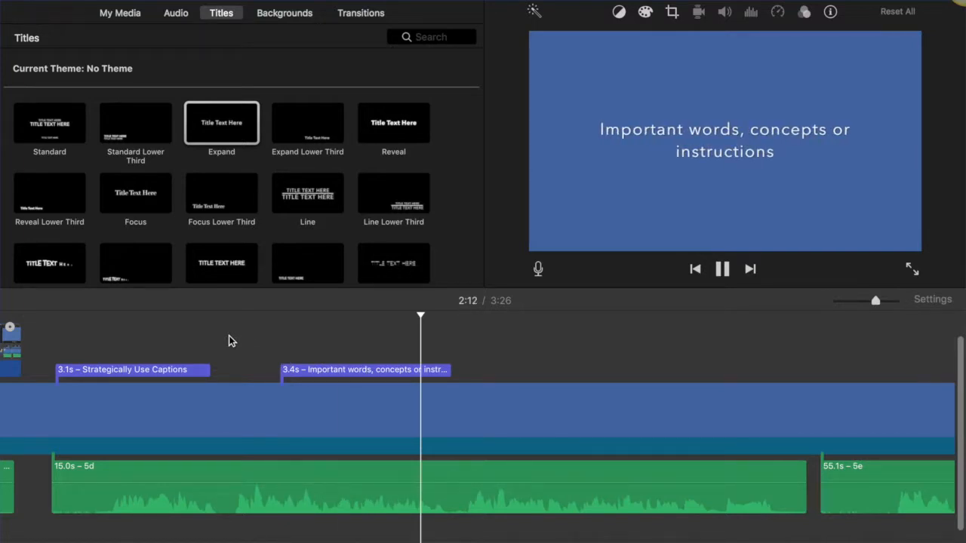
pyautogui.press('space')
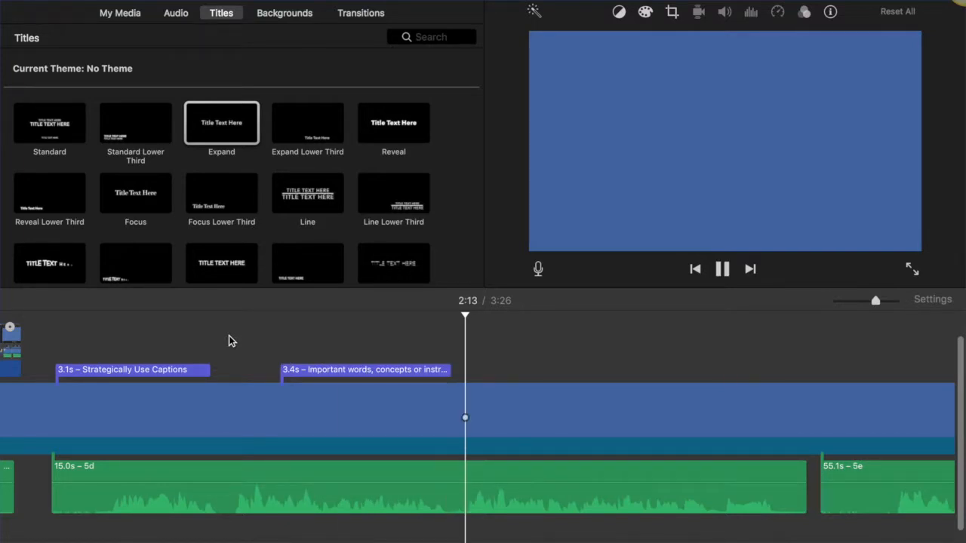
# Step: Place another Expand title over the 5d narration at about 2:16 and shorten it to 0.8 seconds
pyautogui.hscroll(3, 510, 363)
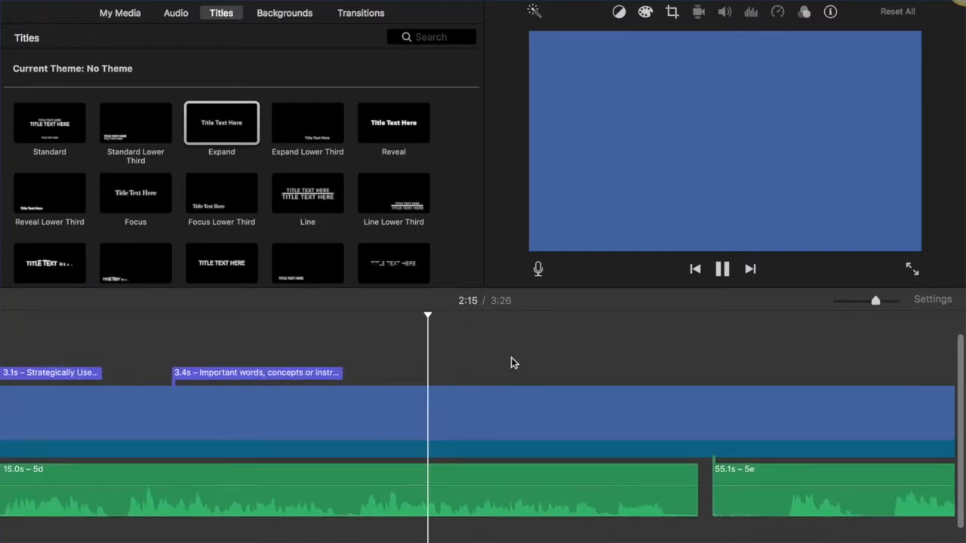
pyautogui.hscroll(1, 511, 362)
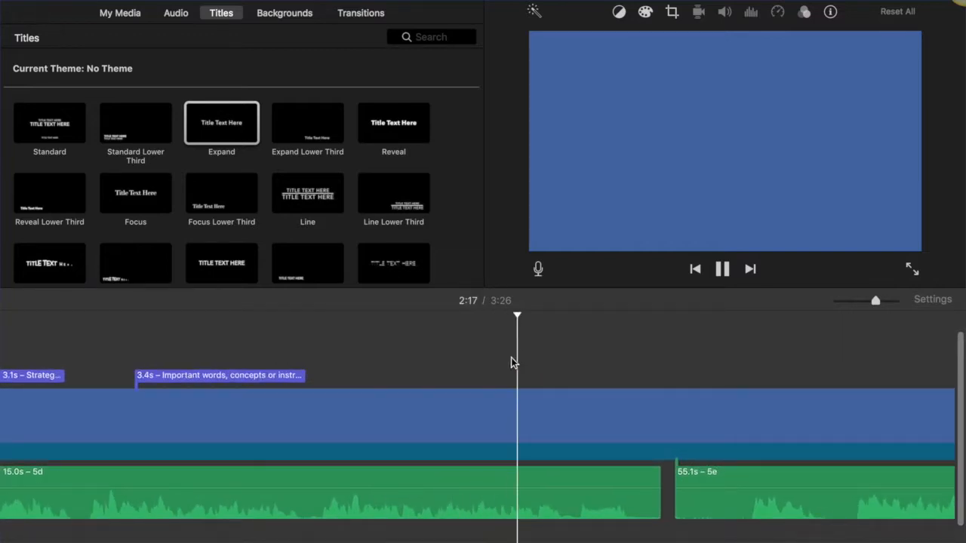
pyautogui.press('space')
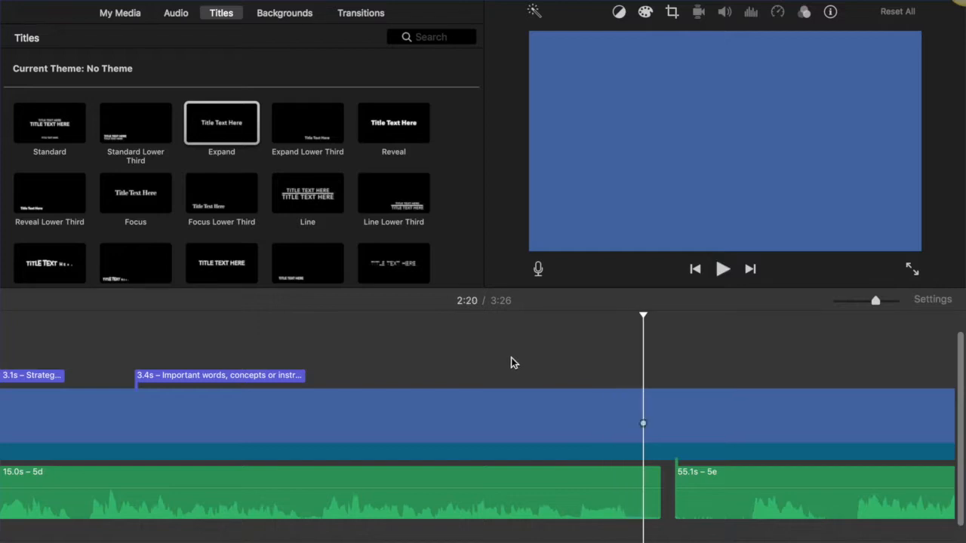
pyautogui.click(435, 382)
pyautogui.press('space')
pyautogui.press('space')
pyautogui.moveTo(234, 132); pyautogui.dragTo(435, 381)
pyautogui.moveTo(630, 377); pyautogui.dragTo(467, 379)
# Step: Set the short title's text to "Precisely" and play back that part of the timeline
pyautogui.doubleClick(455, 376)
pyautogui.write('Precisely')
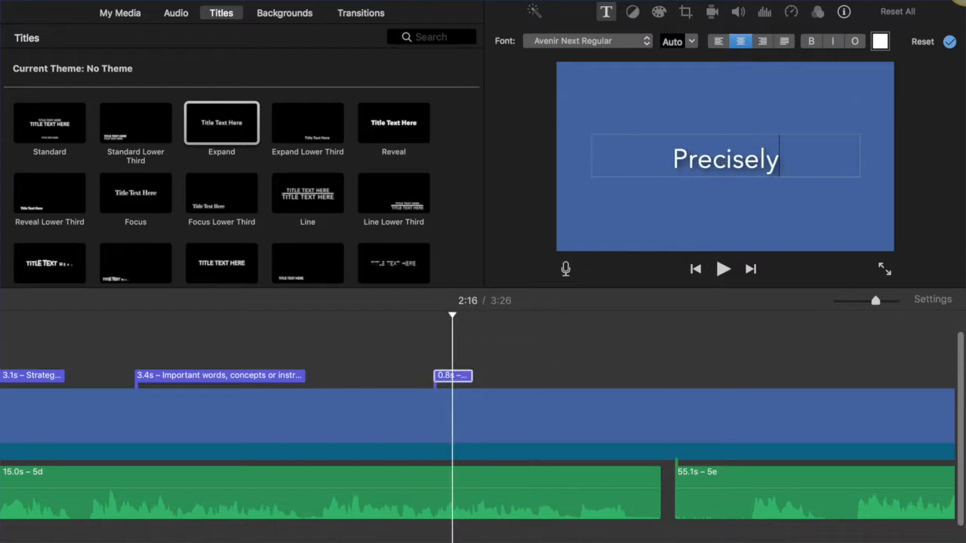
pyautogui.click(401, 348)
pyautogui.press('space')
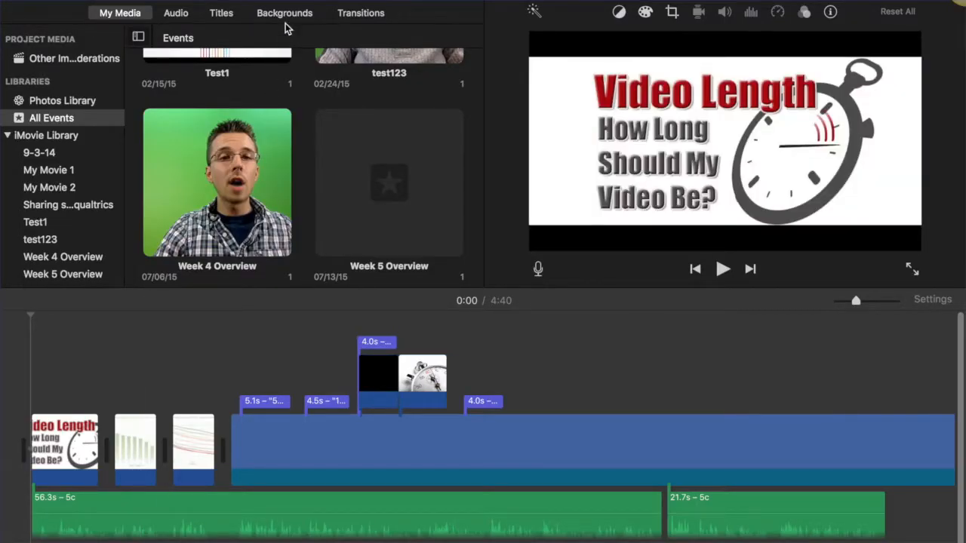
# Step: Insert the Blue background as the first clip of the movie, ahead of the "Video Length" image
pyautogui.click(289, 16)
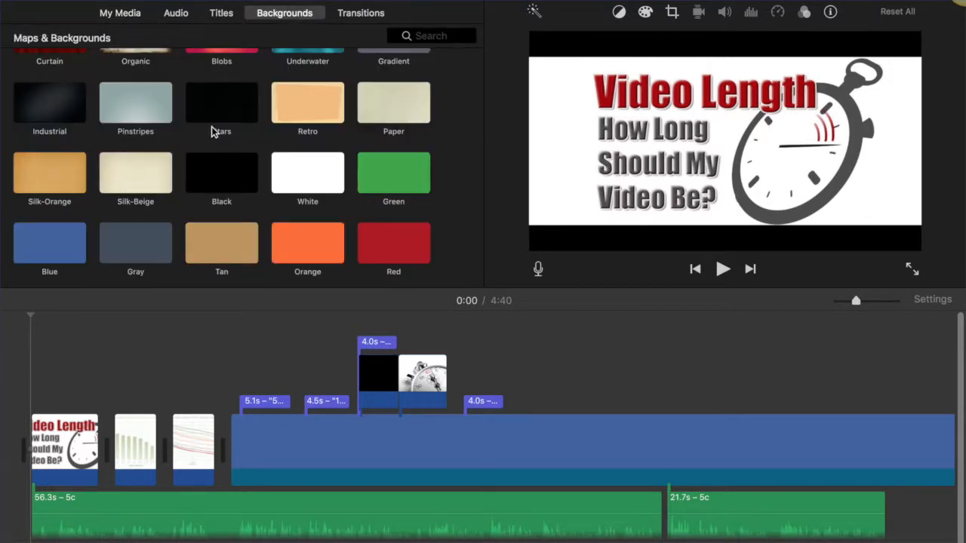
pyautogui.moveTo(62, 249); pyautogui.dragTo(27, 462)
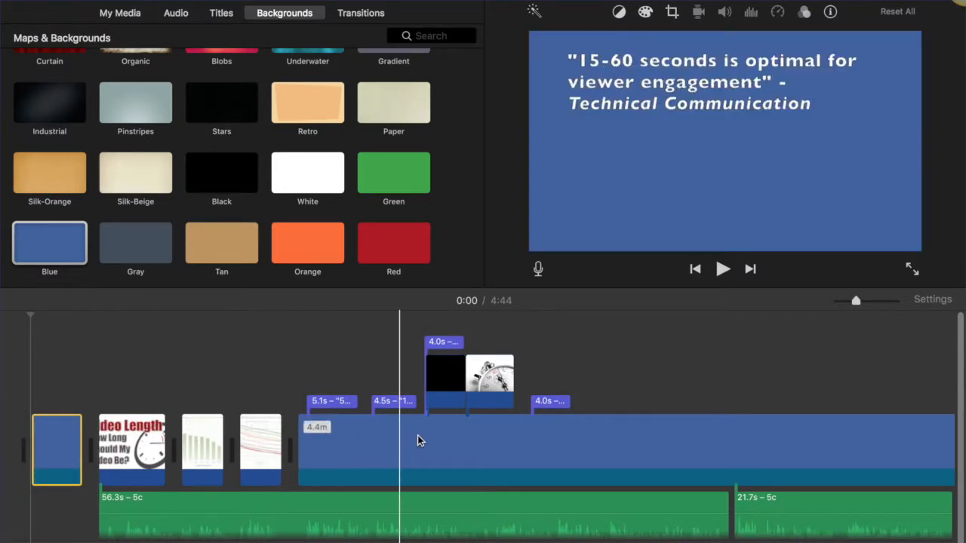
pyautogui.click(620, 445)
# Step: Split the second 5c narration clip at two points and delete the section between the cuts
pyautogui.hscroll(5, 620, 449)
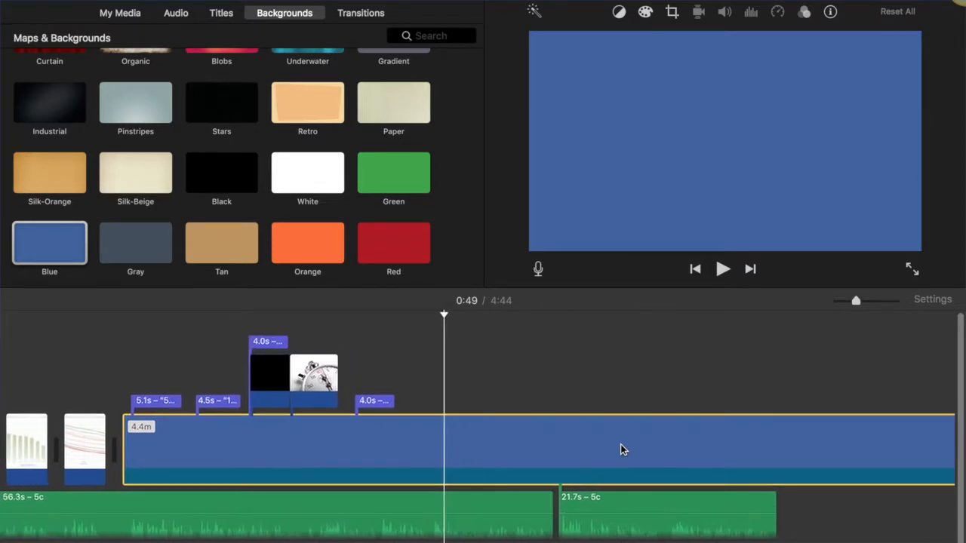
pyautogui.click(463, 506)
pyautogui.click(595, 507)
pyautogui.press('super+b')
pyautogui.click(625, 506)
pyautogui.press('super+b')
pyautogui.press('BackSpace')
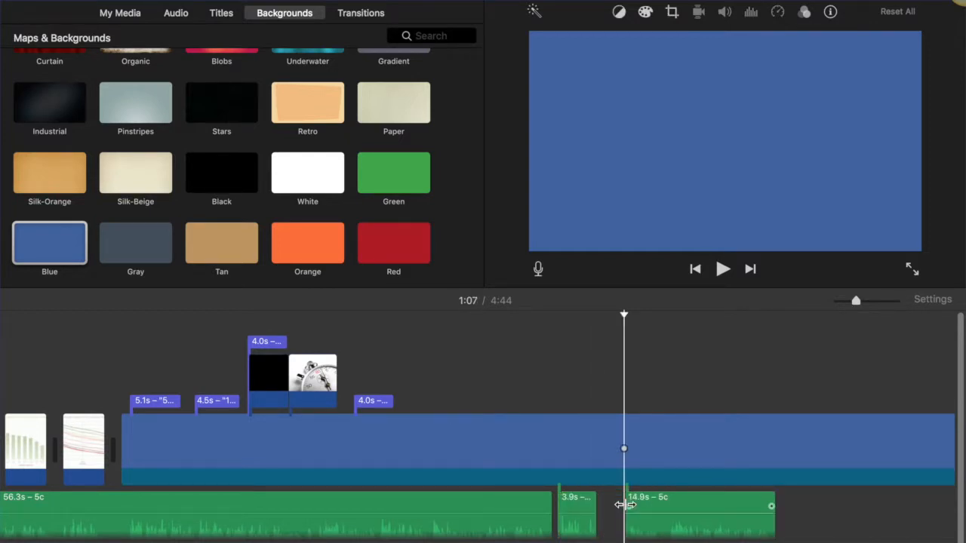
# Step: Undo the deletion and both splits of the 5c narration clip
pyautogui.press('super+z')
pyautogui.press('super+z')
pyautogui.press('super+z')
# Step: Play back the captioned brain image, examine its Picture in Picture overlay settings, and select the neighbouring stopwatch clip
pyautogui.click(246, 370)
pyautogui.press('space')
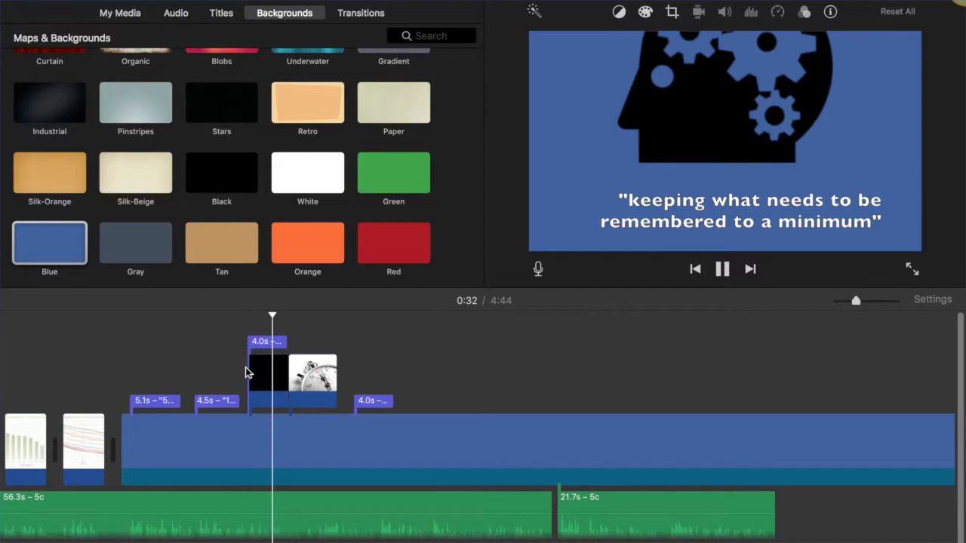
pyautogui.press('space')
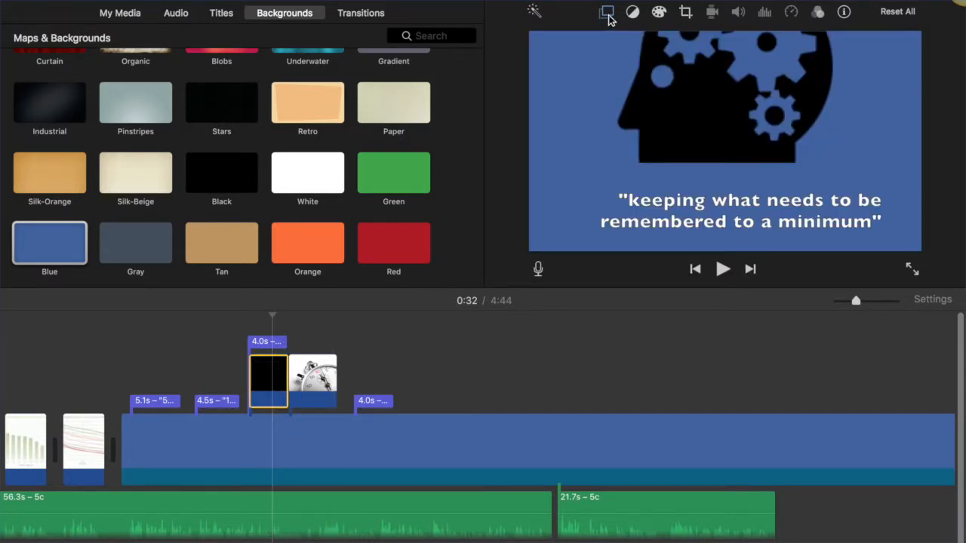
pyautogui.click(607, 13)
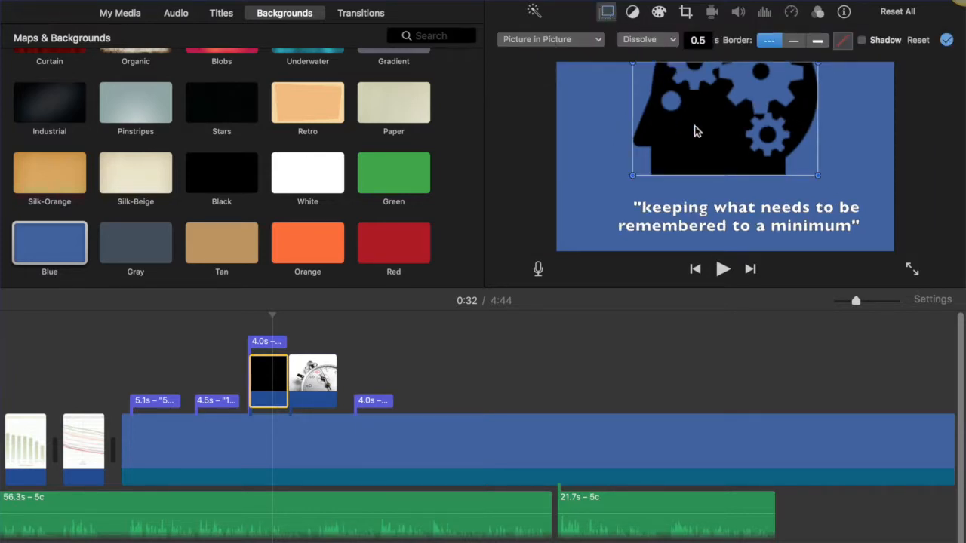
pyautogui.moveTo(714, 146)
pyautogui.mouseDown()
pyautogui.moveTo(758, 151)
pyautogui.moveTo(735, 132)
pyautogui.moveTo(713, 145)
pyautogui.mouseUp()
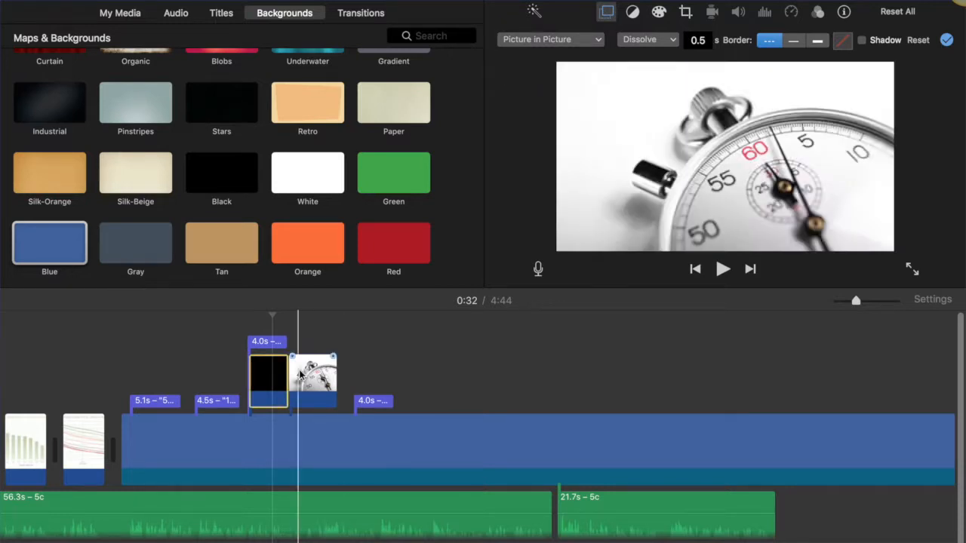
pyautogui.click(318, 375)
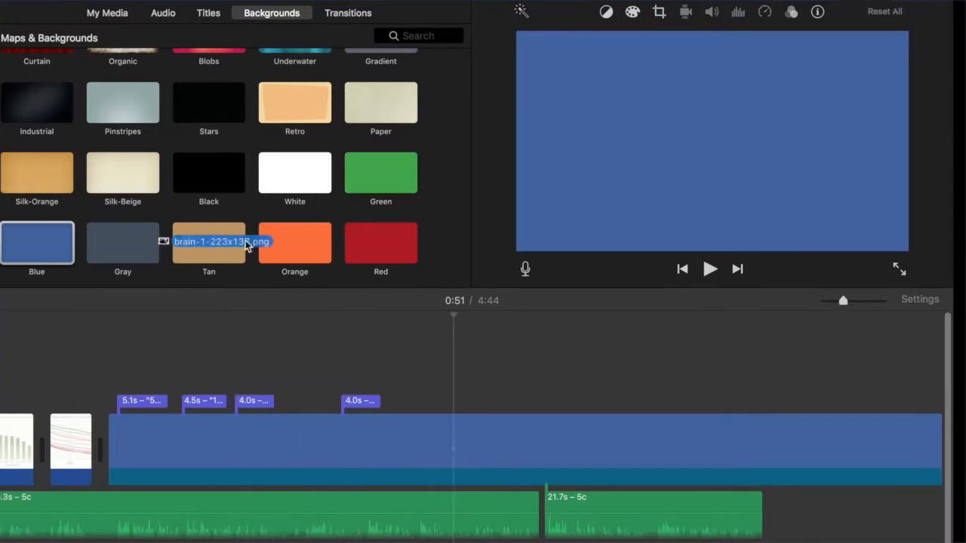
# Step: Place the brain PNG image beneath the "keeping what needs to be remembered to a minimum" title and set its crop style to Fit
pyautogui.moveTo(245, 240); pyautogui.dragTo(265, 389)
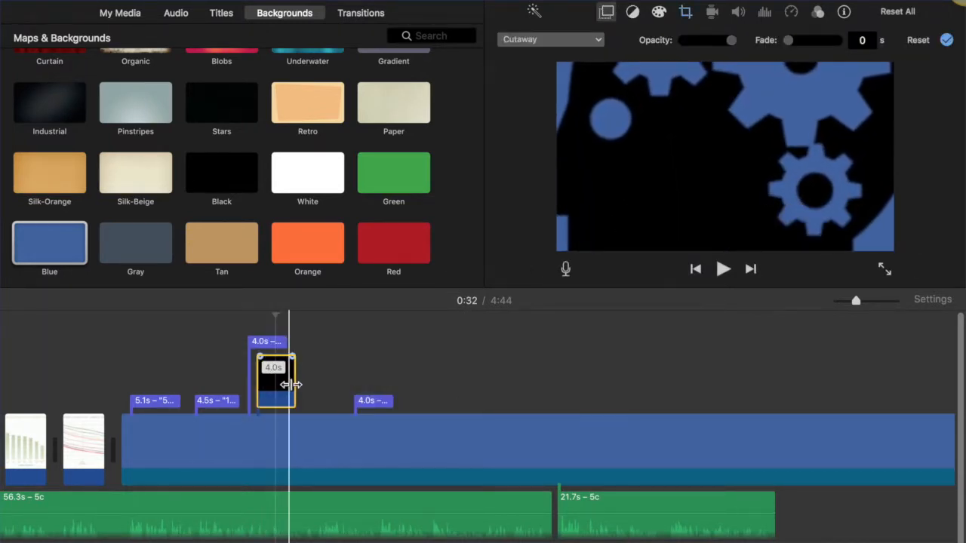
pyautogui.click(685, 14)
pyautogui.click(542, 43)
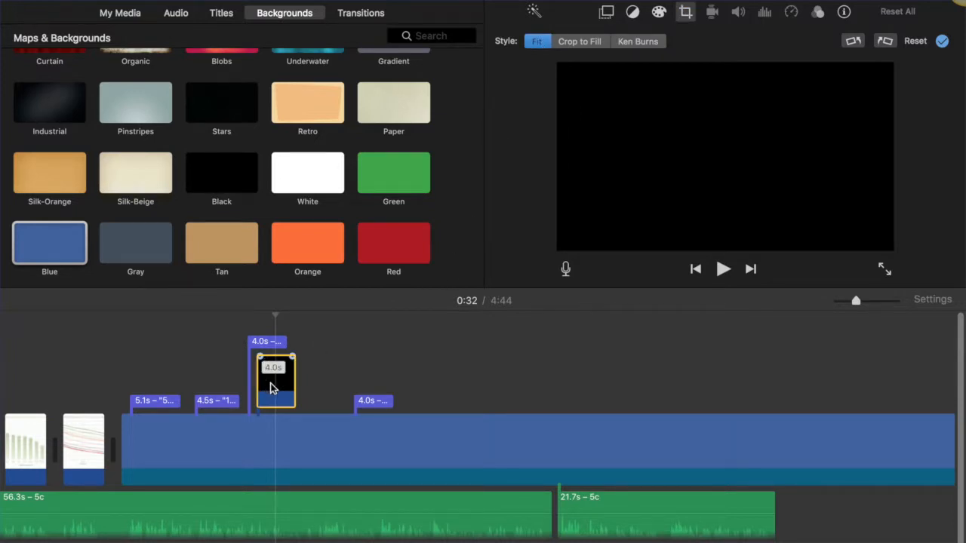
# Step: Change the brain image's overlay from Cutaway to Picture in Picture
pyautogui.click(607, 13)
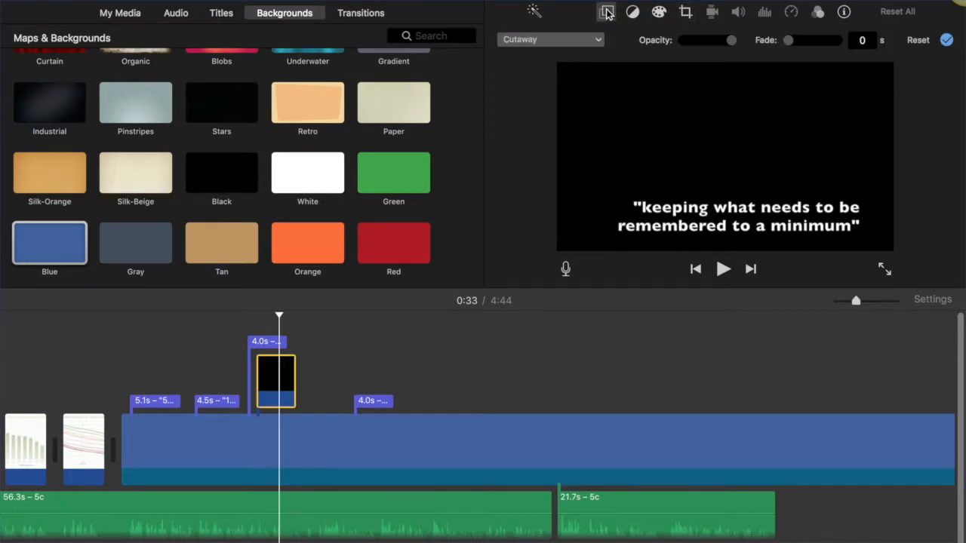
pyautogui.click(581, 42)
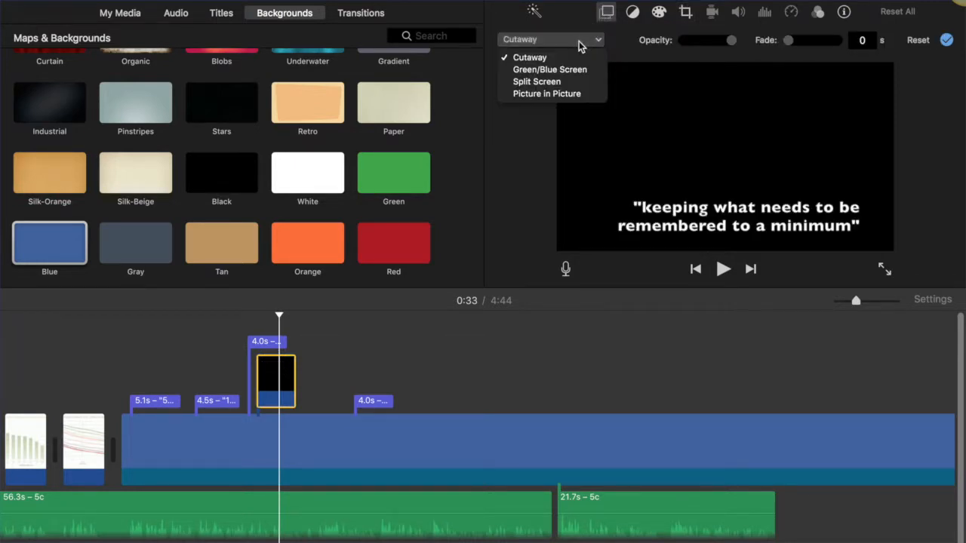
pyautogui.click(550, 95)
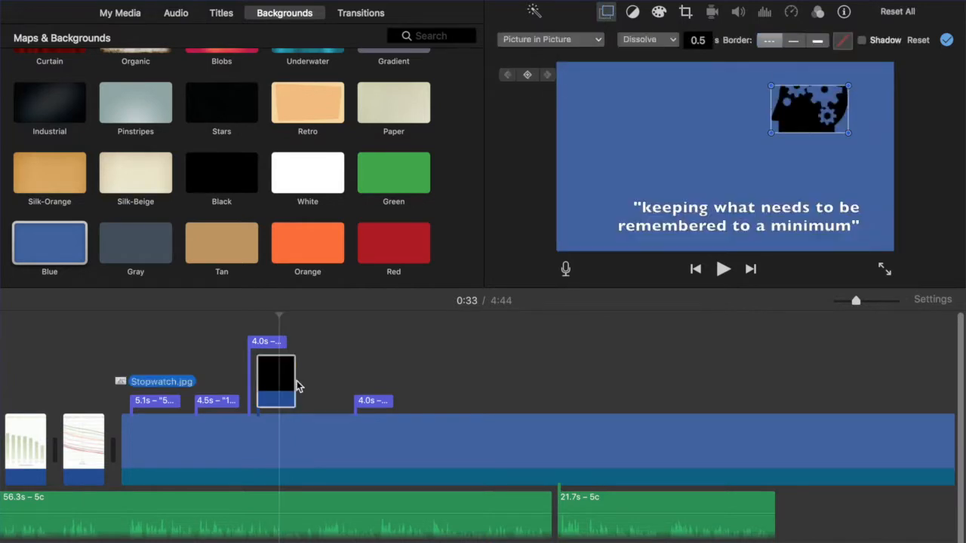
# Step: Place Stopwatch.jpg after the brain image with a 5.5-second duration, keeping it as a Cutaway with Ken Burns cropping
pyautogui.moveTo(296, 380); pyautogui.dragTo(355, 375)
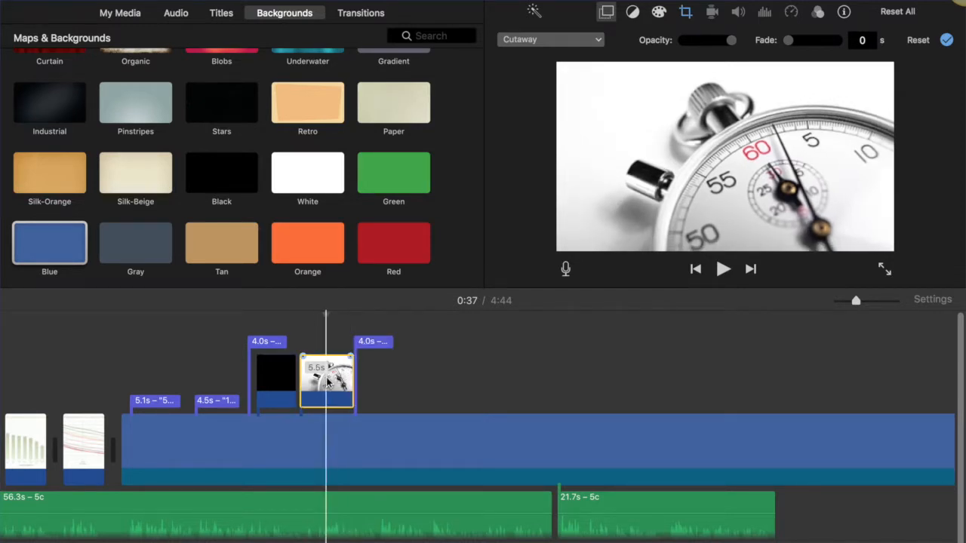
pyautogui.click(683, 14)
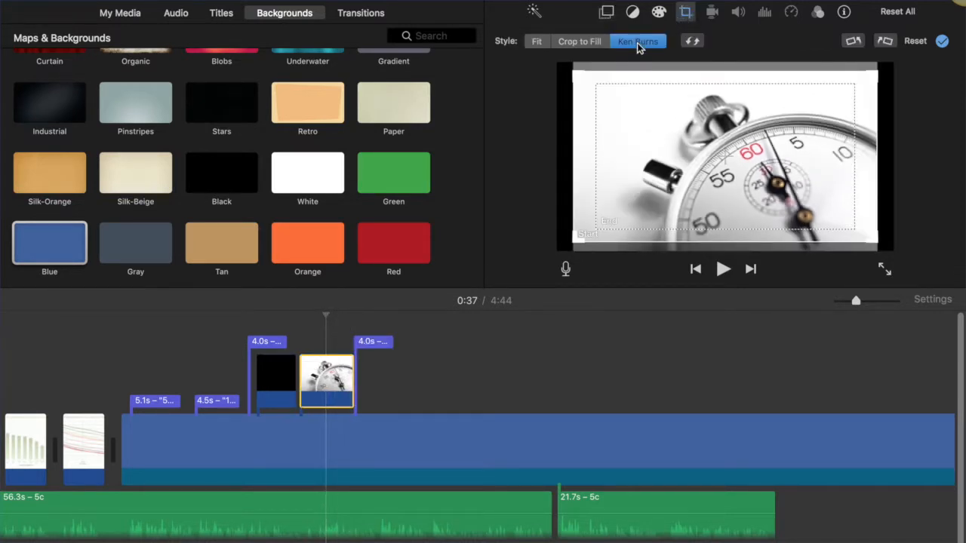
pyautogui.click(607, 13)
pyautogui.click(577, 42)
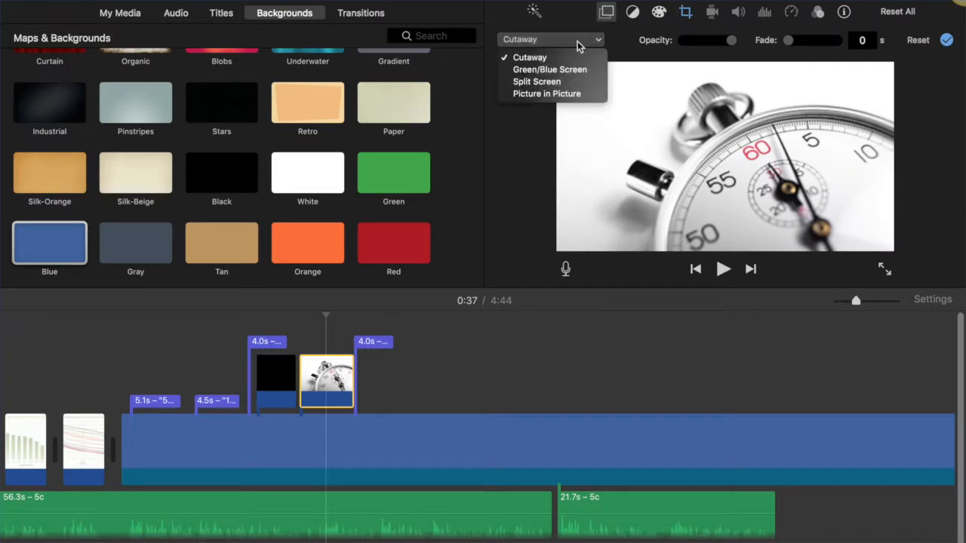
pyautogui.click(554, 58)
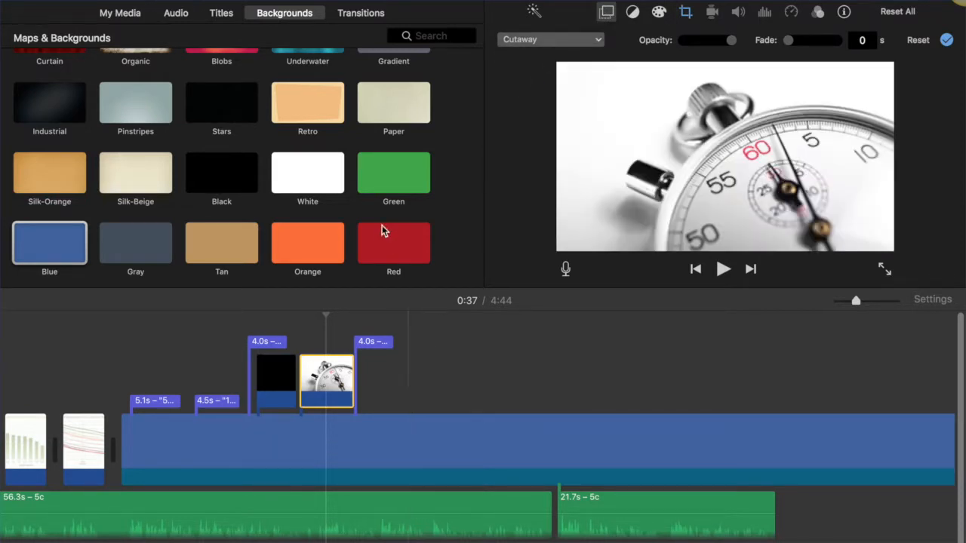
# Step: Add Cross Blur transitions before and after the line-graph image, the second one leading into the long blue background
pyautogui.click(357, 14)
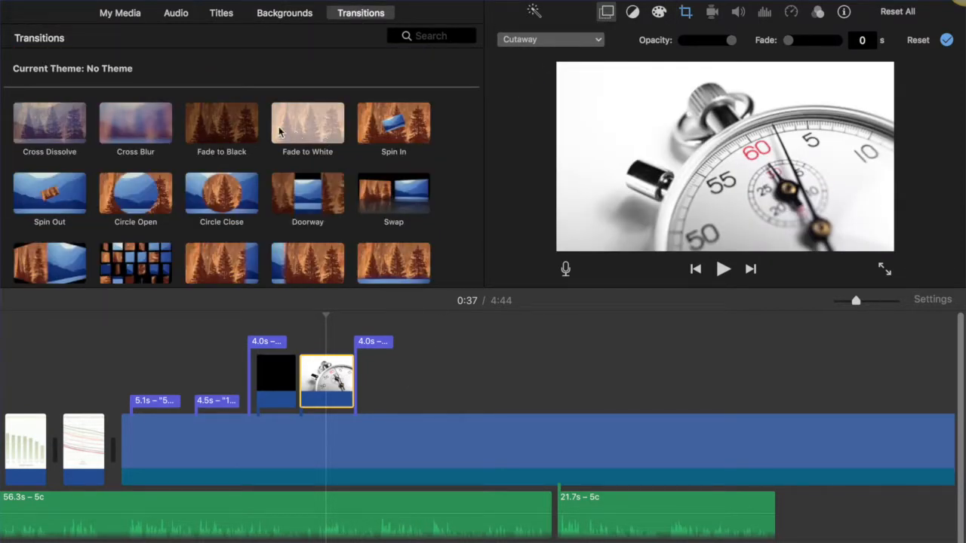
pyautogui.moveTo(118, 134); pyautogui.dragTo(61, 443)
pyautogui.moveTo(141, 126); pyautogui.dragTo(193, 406)
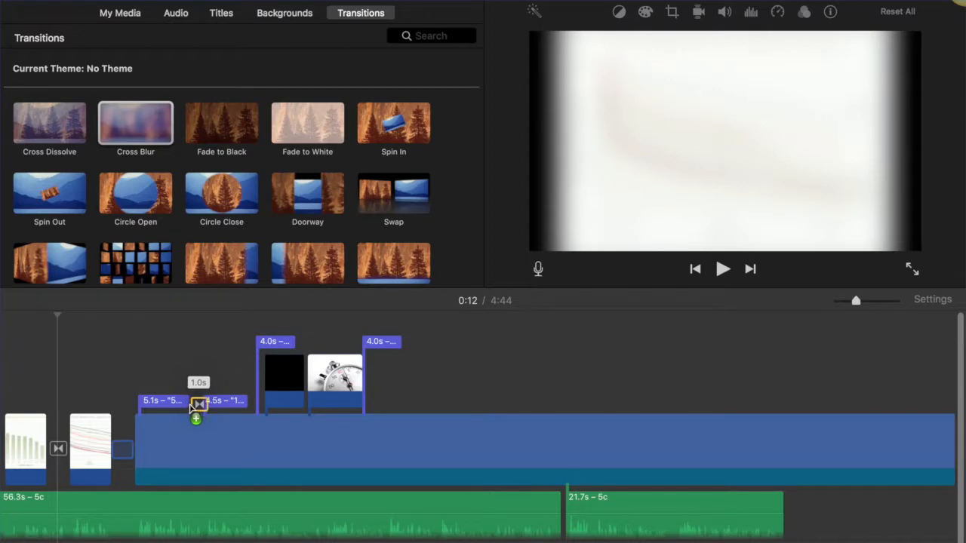
pyautogui.moveTo(275, 402); pyautogui.dragTo(117, 452)
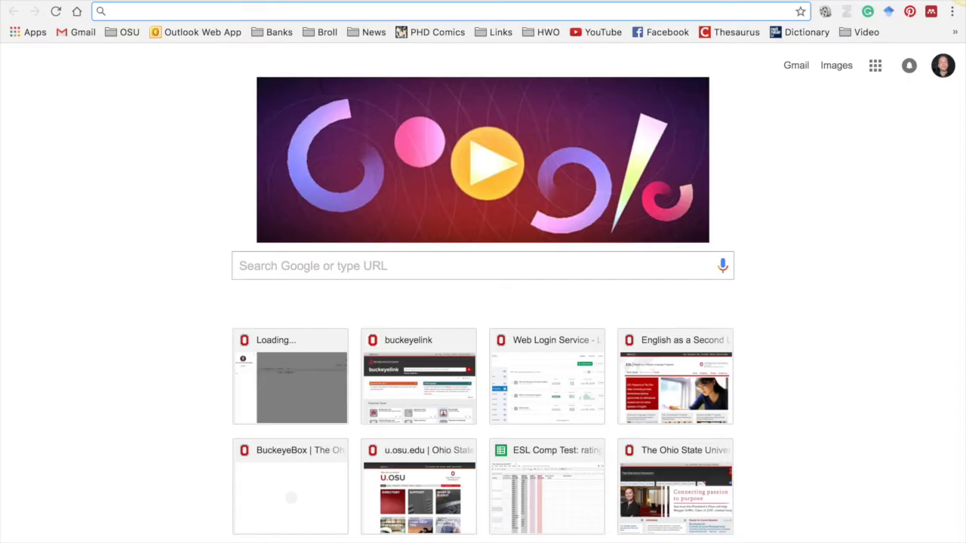
# Step: Switch to the Chrome browser, search Google for "background music for videos" and look through the results
pyautogui.write('background music for ')
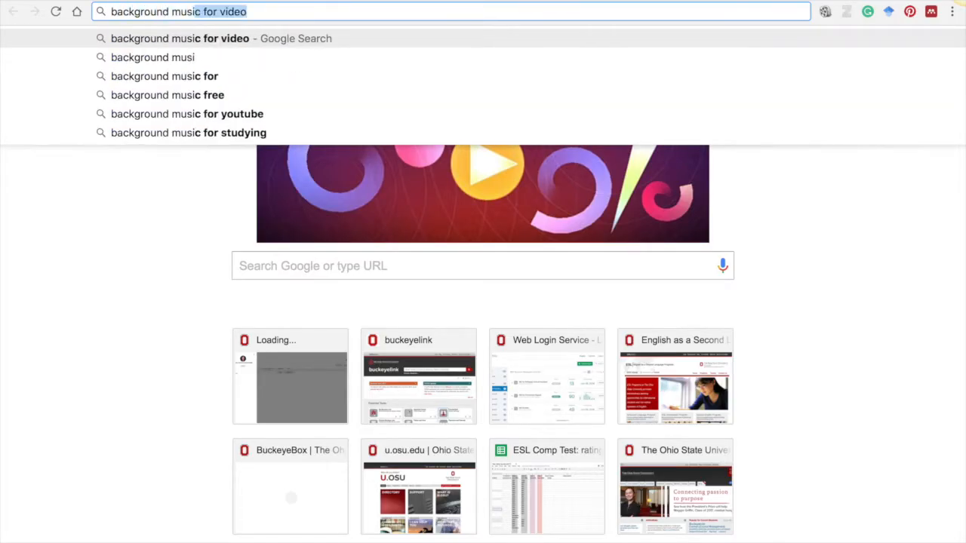
pyautogui.write('videos')
pyautogui.press('Return')
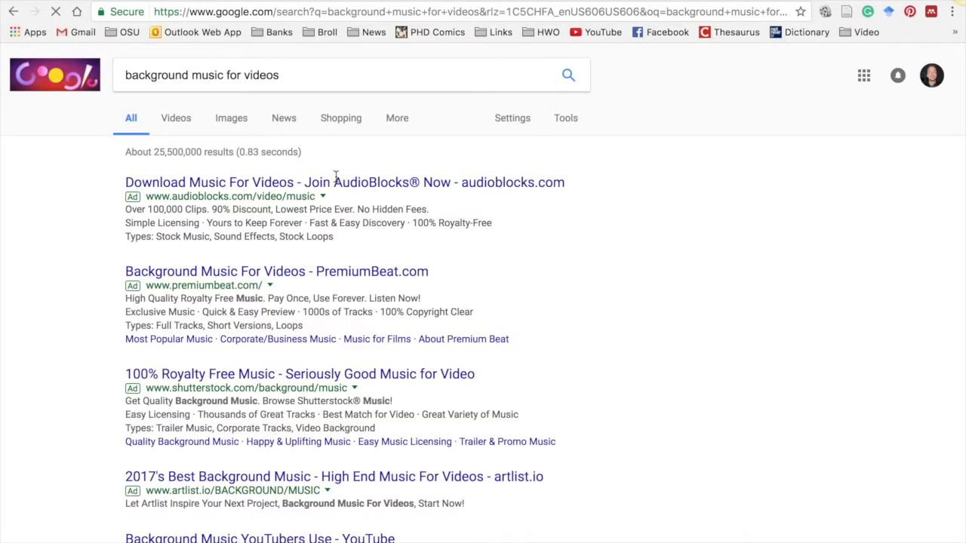
pyautogui.scroll(-5, 336, 175)
pyautogui.scroll(4, 330, 135)
# Step: Open audionautix.com and look through the page's music categories
pyautogui.click(319, 15)
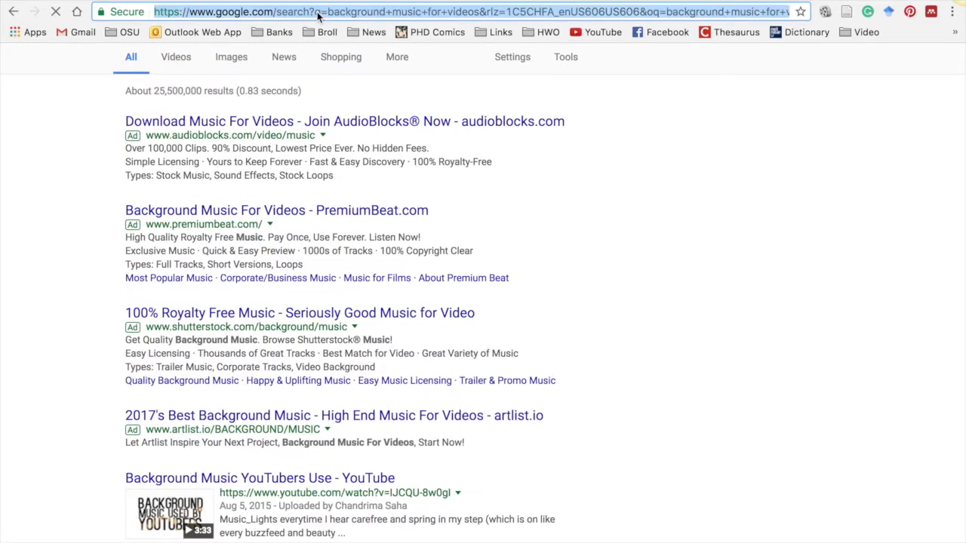
pyautogui.write('audionautix.com')
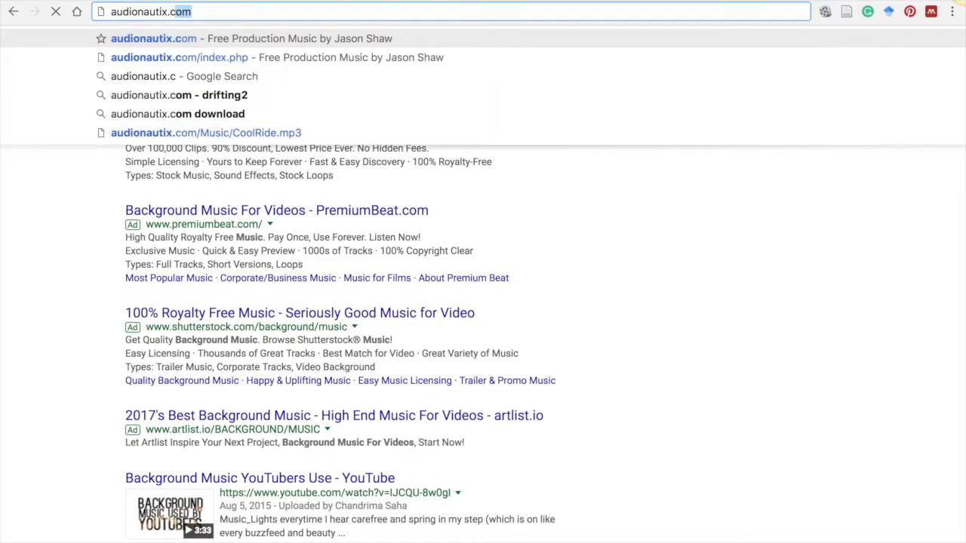
pyautogui.press('Return')
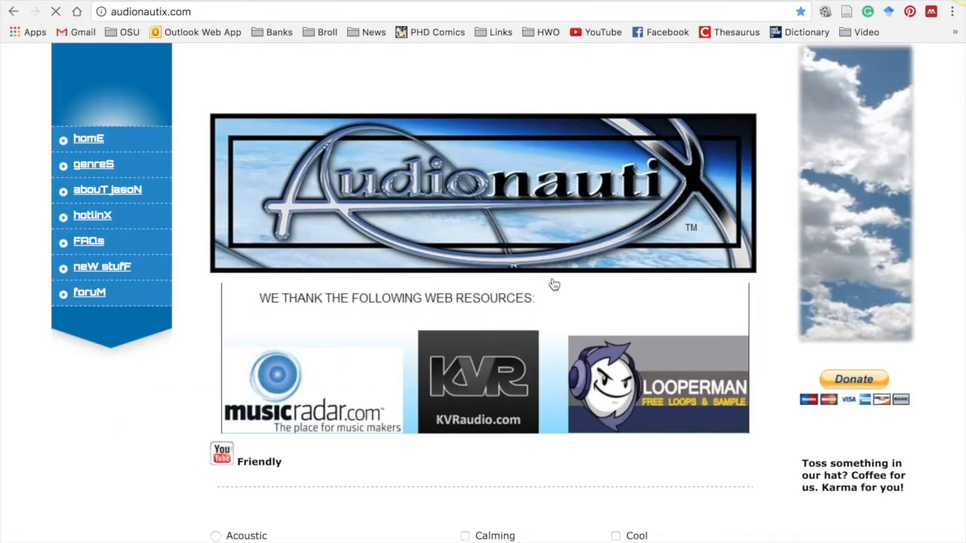
pyautogui.scroll(-9, 554, 284)
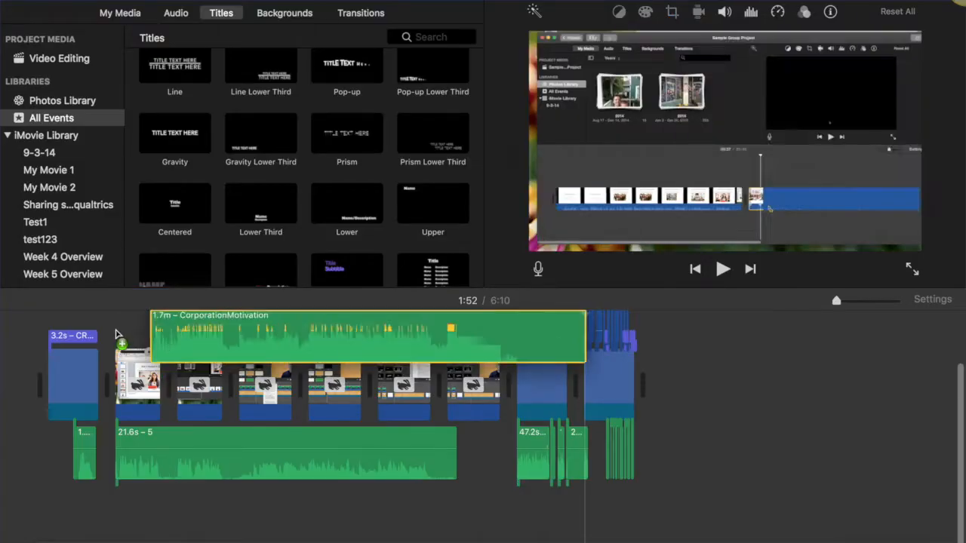
# Step: Back in iMovie, place the CorporationMotivation music under the narration from the movie's start and lower its volume to 15%
pyautogui.moveTo(151, 325); pyautogui.dragTo(47, 518)
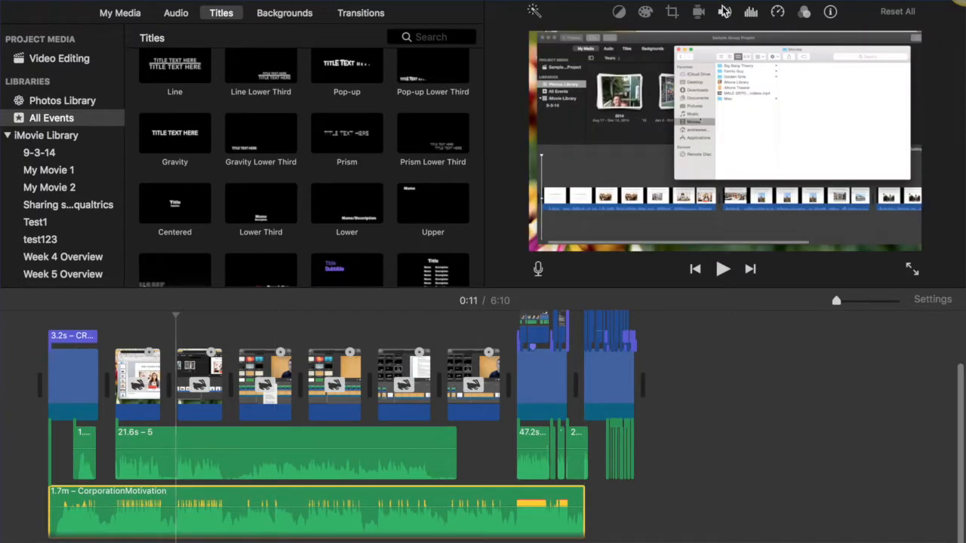
pyautogui.click(724, 12)
pyautogui.moveTo(632, 45); pyautogui.dragTo(611, 46)
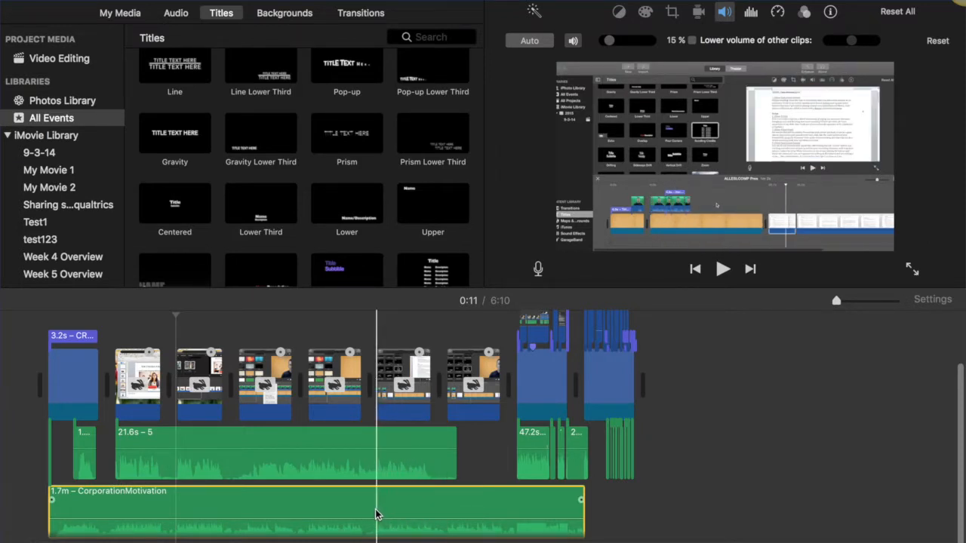
# Step: Try splitting the CorporationMotivation music at 0:22 and 0:24 to isolate a 2.0-second section for its own volume
pyautogui.press('super+b')
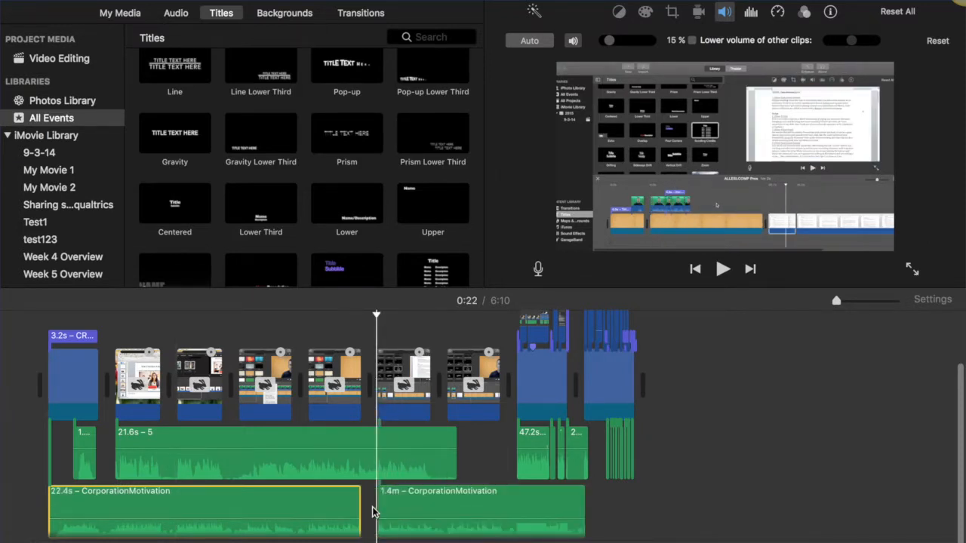
pyautogui.click(440, 512)
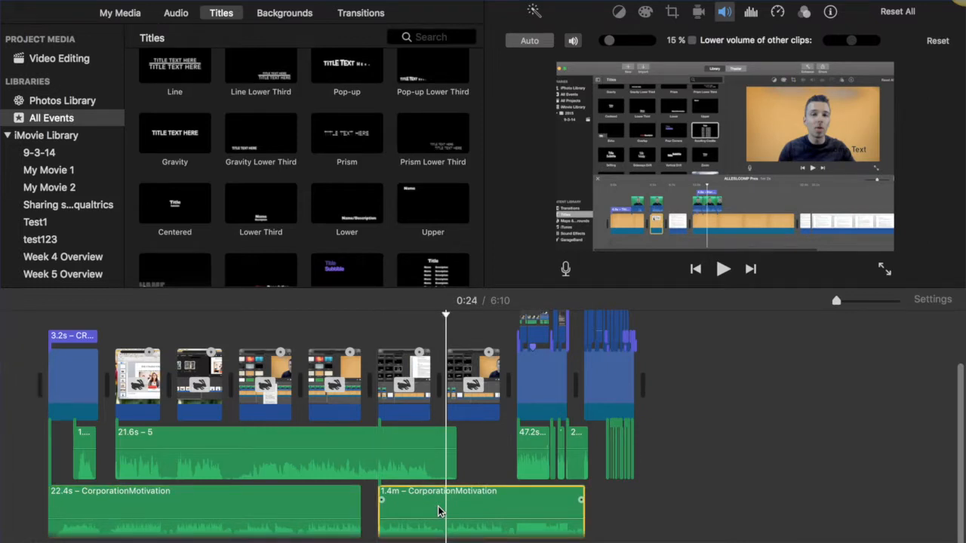
pyautogui.press('super+b')
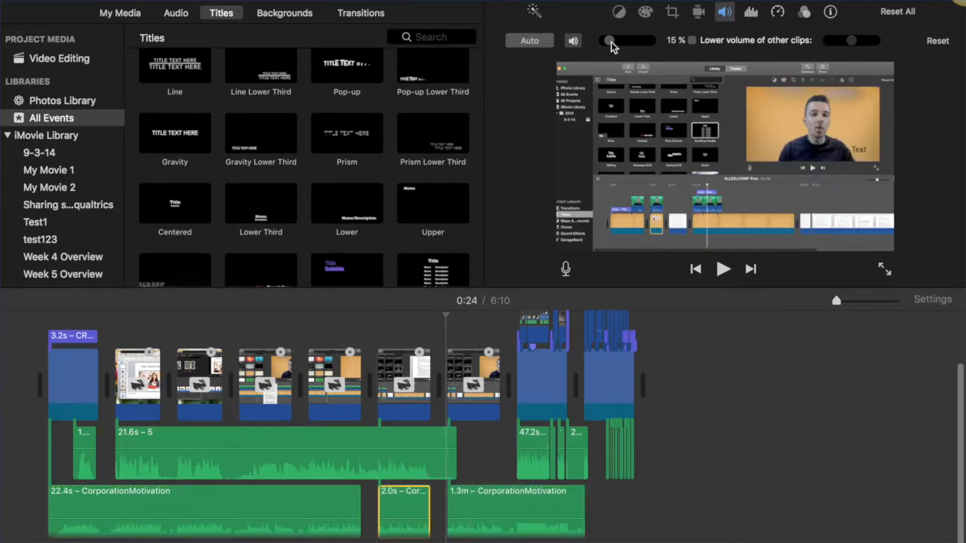
pyautogui.click(400, 514)
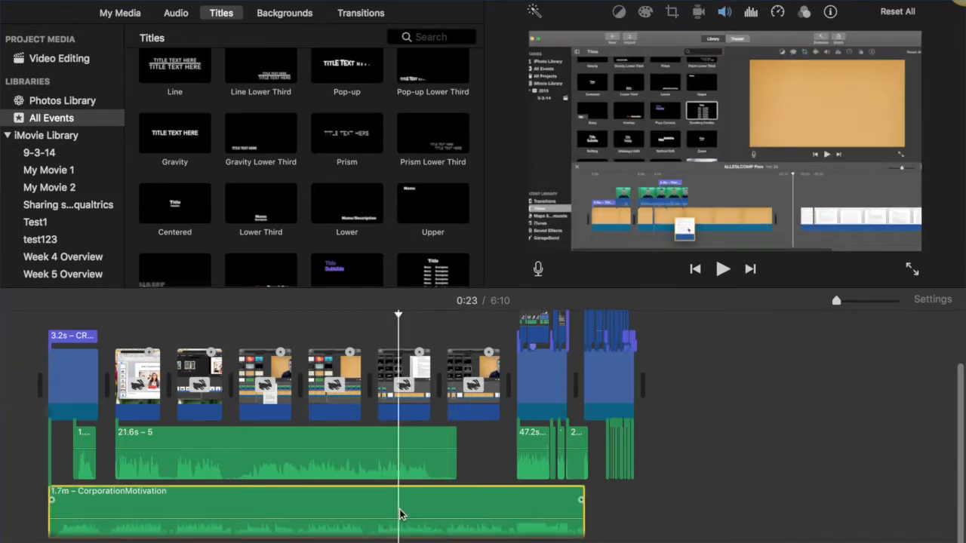
# Step: Add a second copy of the CorporationMotivation music directly after the end of the first one
pyautogui.click(589, 510)
pyautogui.click(588, 510)
pyautogui.click(658, 483)
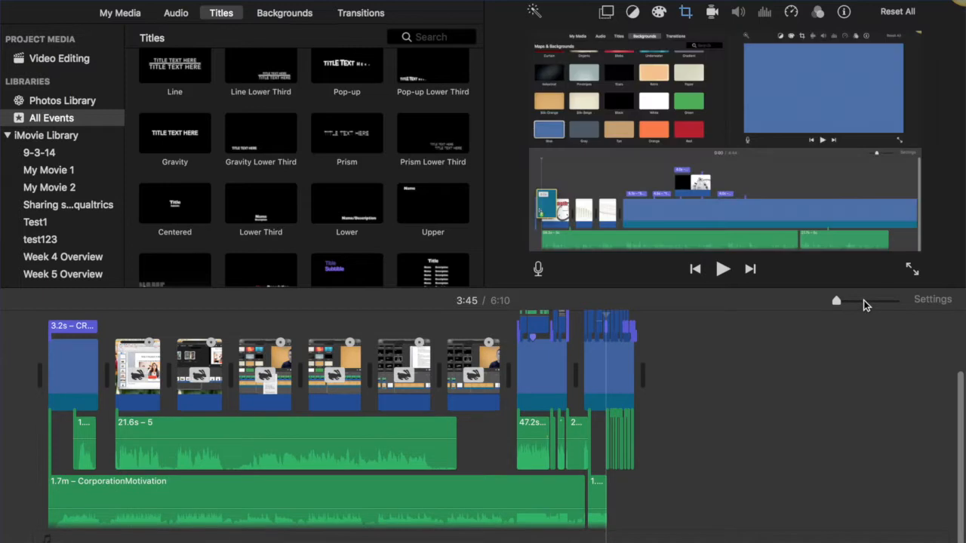
pyautogui.click(865, 301)
pyautogui.hscroll(-10, 738, 457)
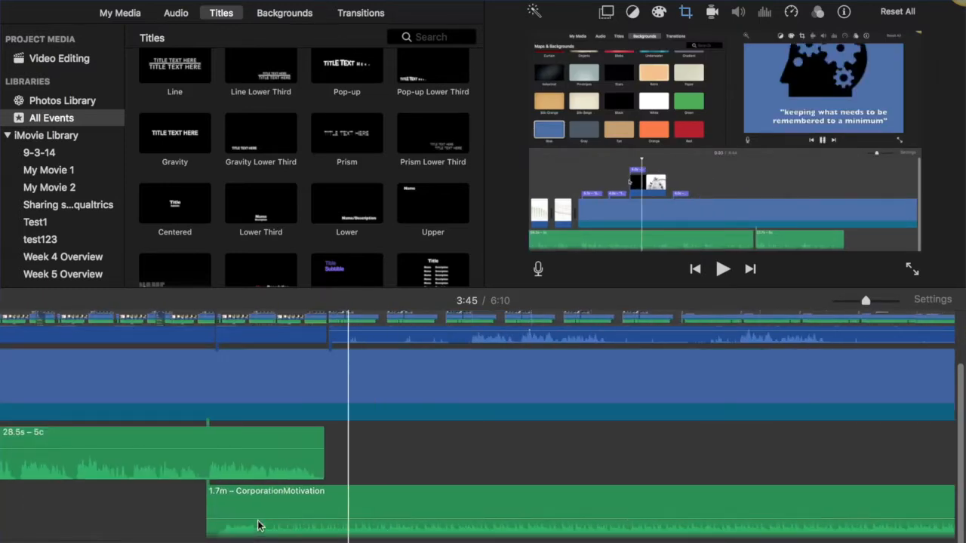
# Step: Move the second CorporationMotivation copy earlier so it overlaps the first copy, and trim the fading end off the first copy
pyautogui.hscroll(-10, 257, 513)
pyautogui.hscroll(-10, 286, 389)
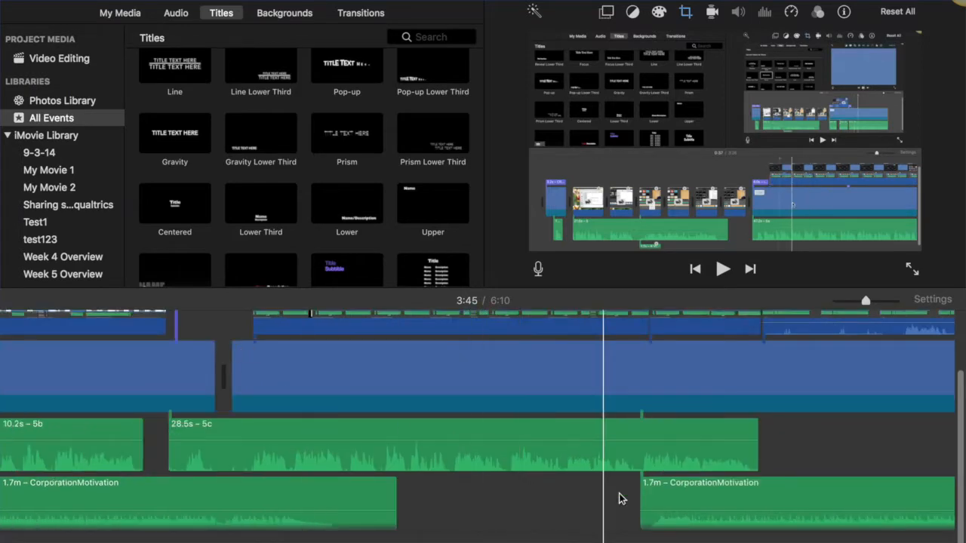
pyautogui.moveTo(705, 498); pyautogui.dragTo(408, 452)
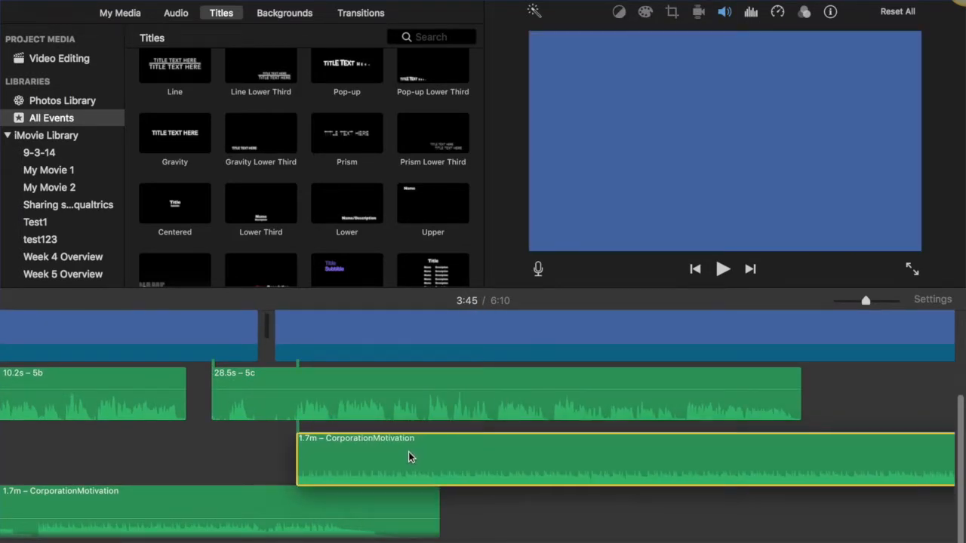
pyautogui.moveTo(438, 502); pyautogui.dragTo(332, 499)
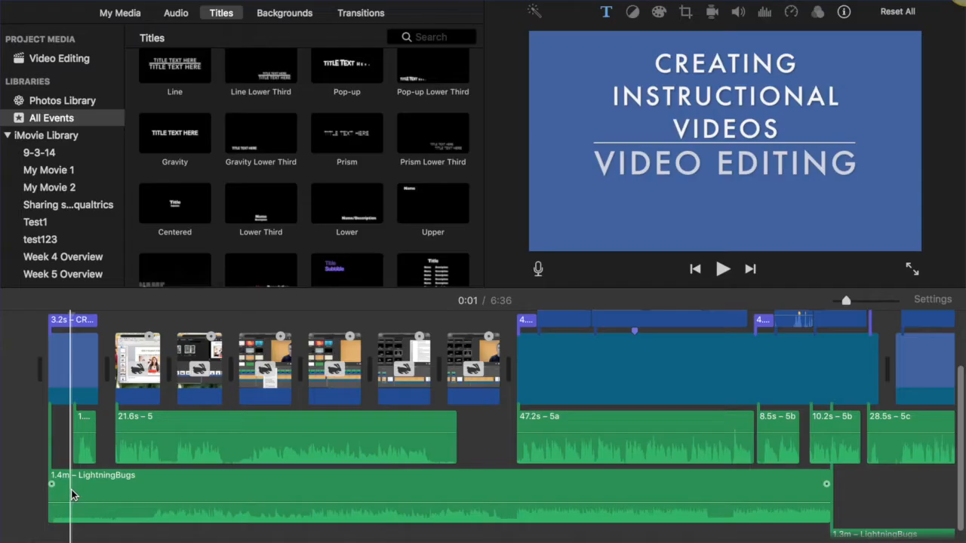
# Step: Split the opening LightningBugs music at 0:01 and add a fade-in to the short first section
pyautogui.click(71, 488)
pyautogui.click(58, 453)
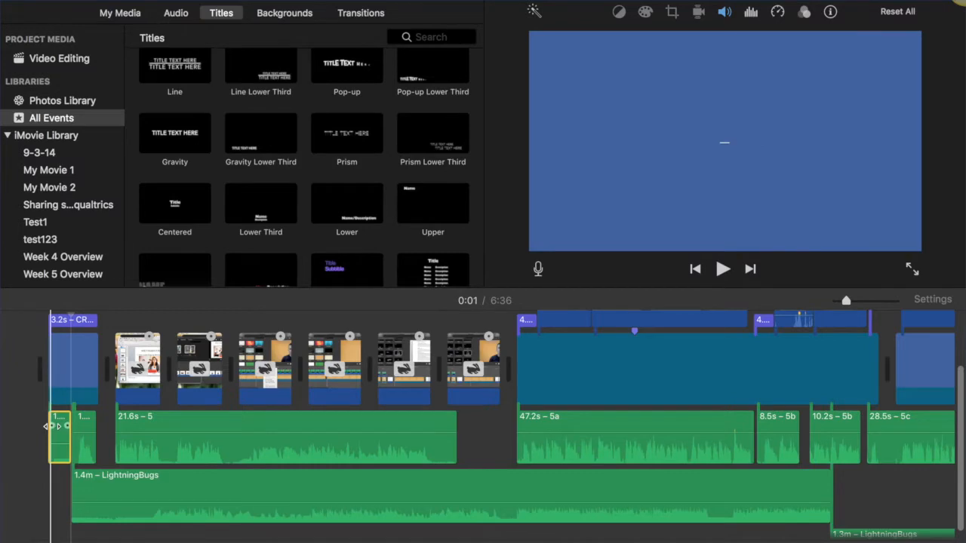
pyautogui.moveTo(51, 426); pyautogui.dragTo(64, 426)
# Step: Split the last LightningBugs music at 6:27 and set the volume of its 8.3-second closing section under the credits to 38%
pyautogui.hscroll(15, 273, 440)
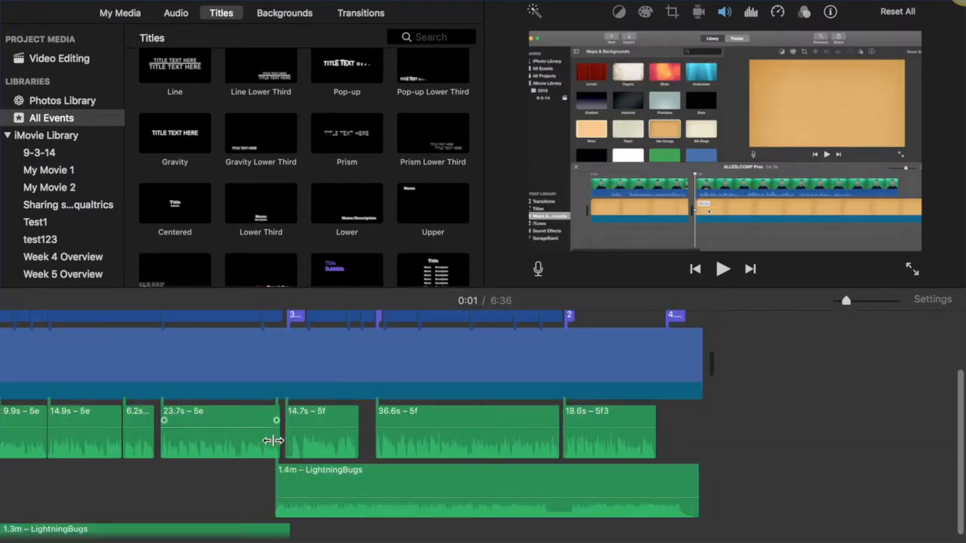
pyautogui.click(668, 492)
pyautogui.press('super+b')
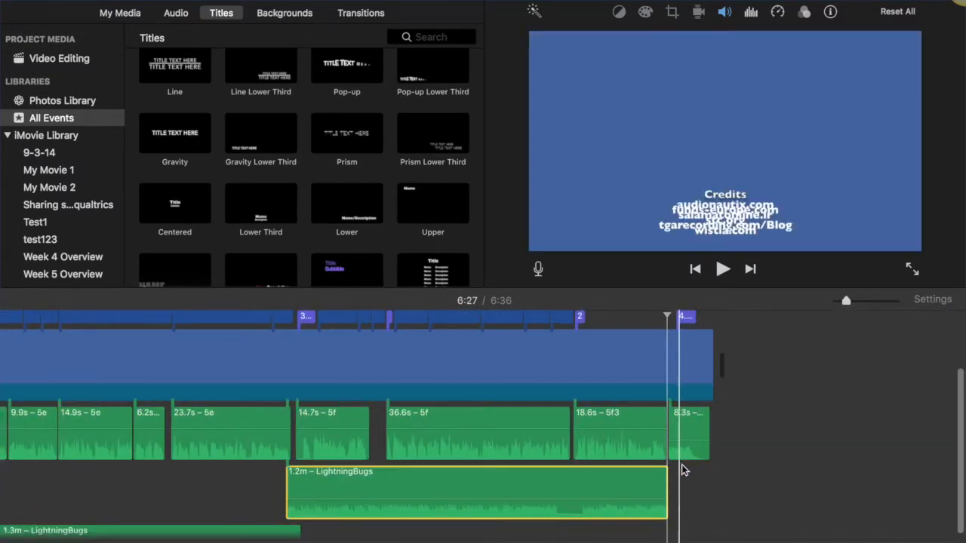
pyautogui.click(686, 430)
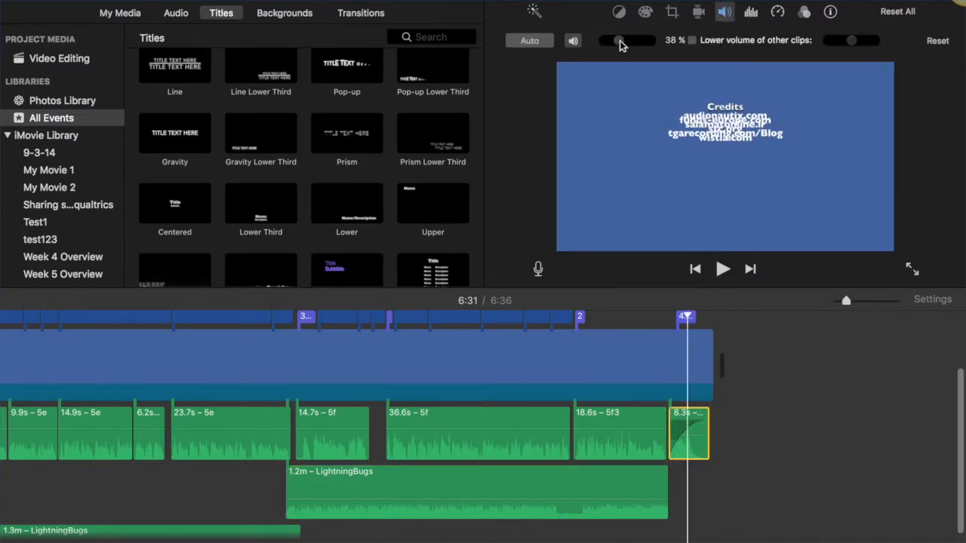
# Step: Raise the volume of the short LightningBugs section at the movie's start to 39%
pyautogui.hscroll(-20, 484, 375)
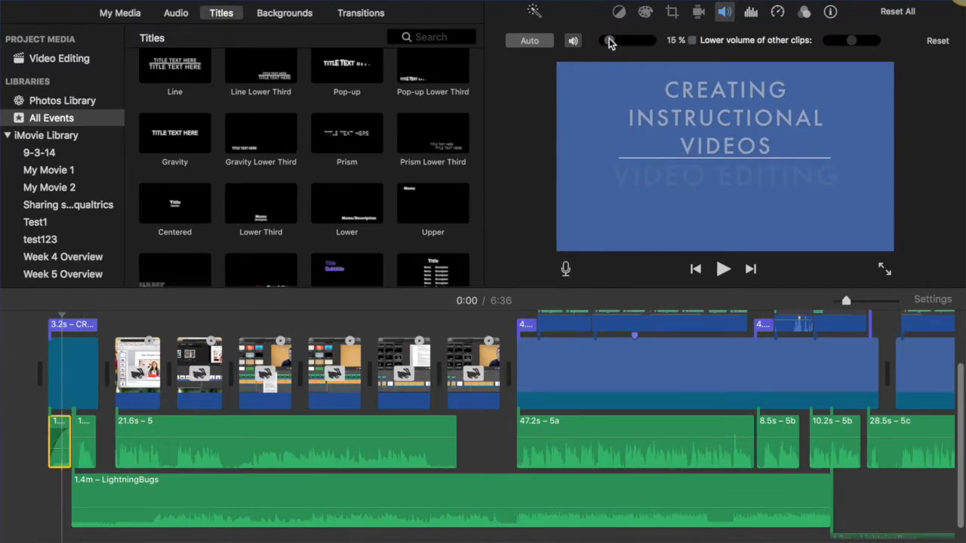
pyautogui.moveTo(619, 42); pyautogui.dragTo(620, 44)
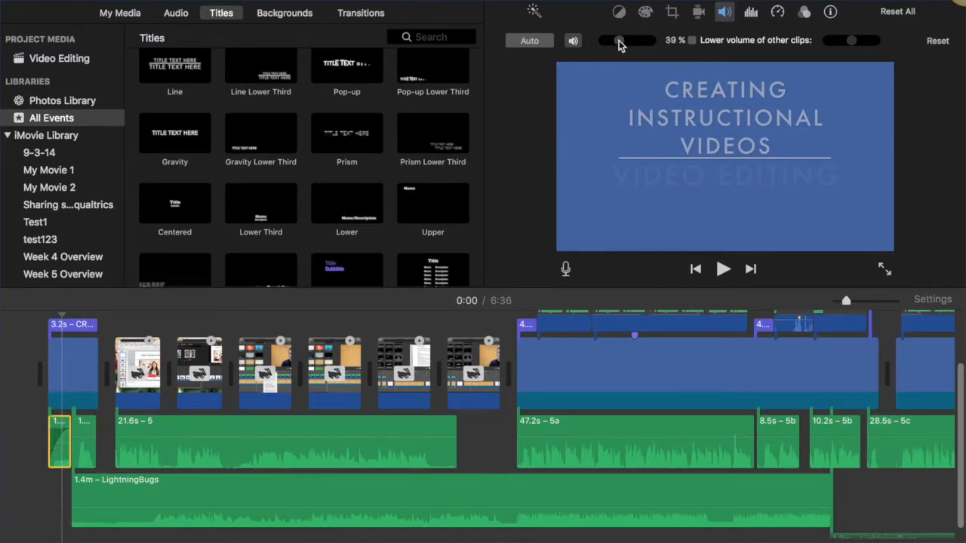